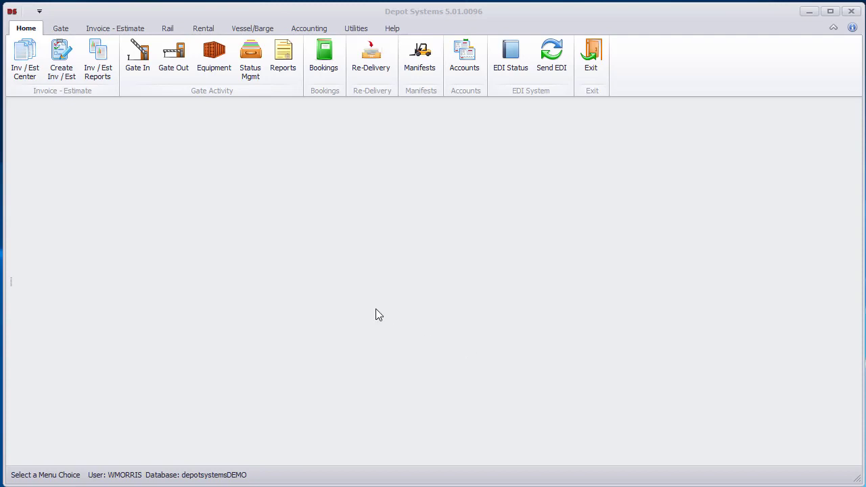
- Create a new invoice-estimate record and assign it to the ACL LINE account
left_click(61, 68)
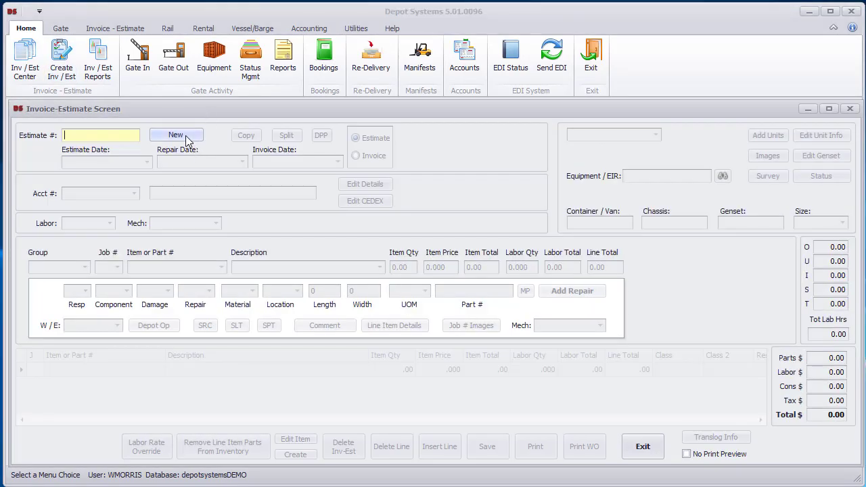
left_click(186, 135)
left_click(134, 194)
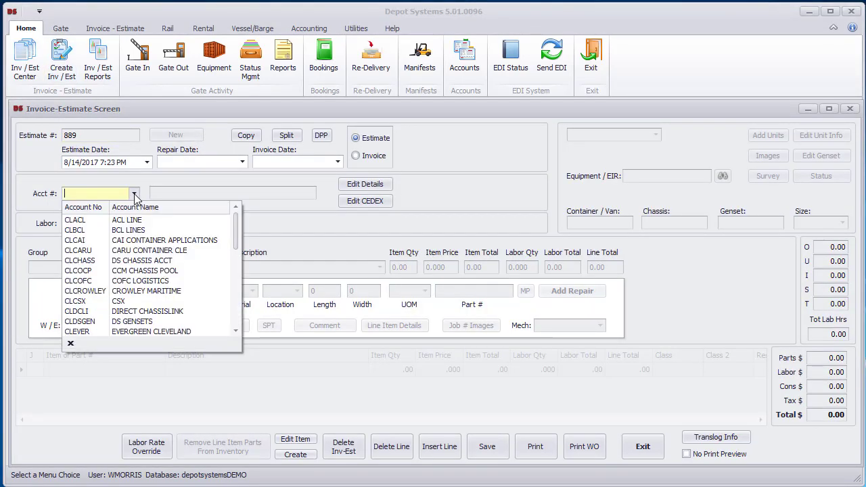
left_click(128, 221)
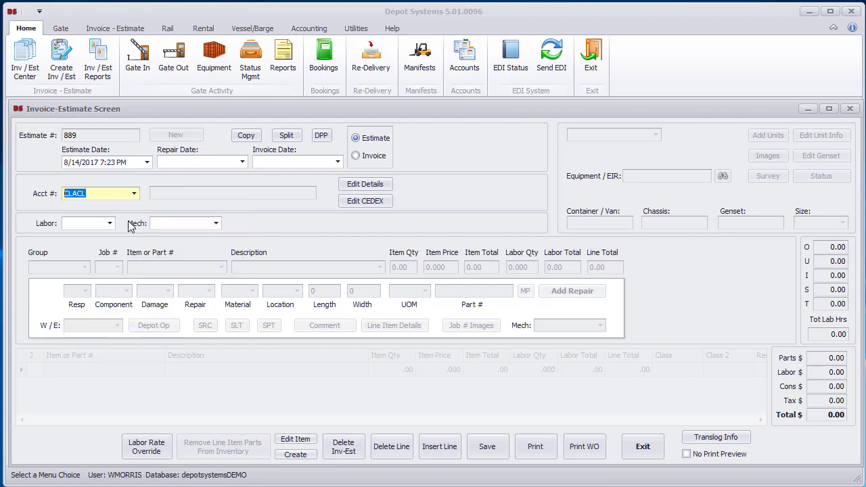
key("Tab")
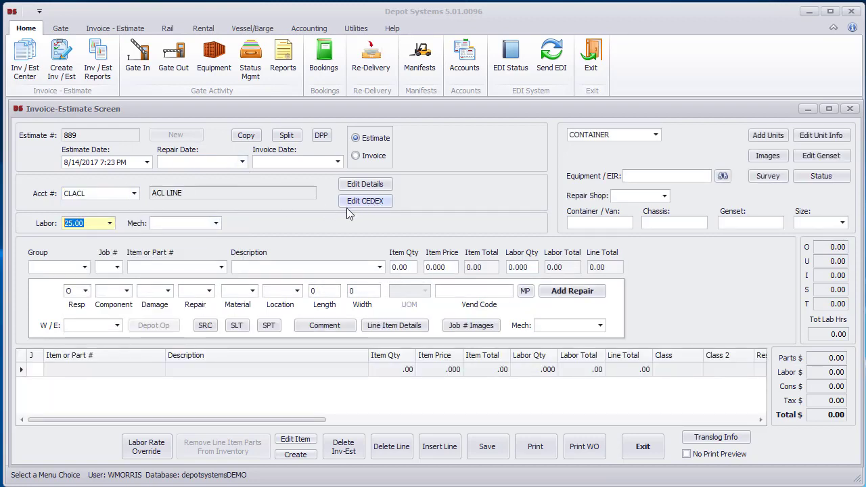
- Choose the 25.00 Standard Time labor rate for the estimate and leave the mechanic blank
left_click(109, 224)
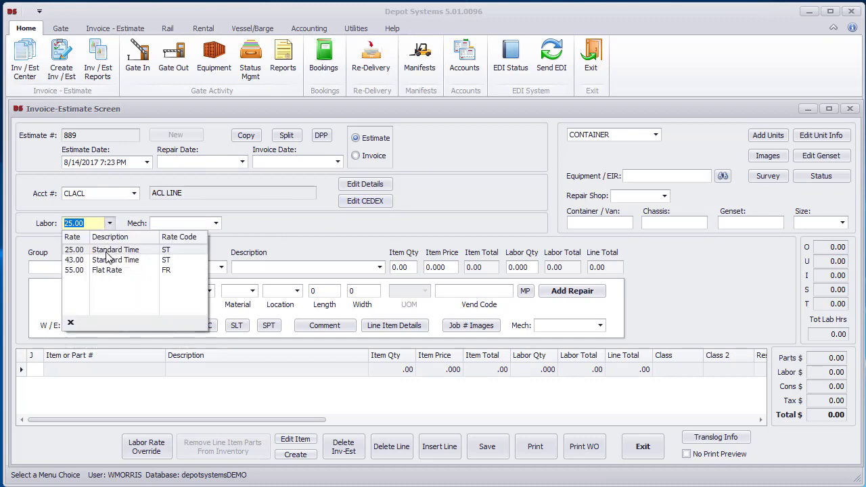
left_click(106, 252)
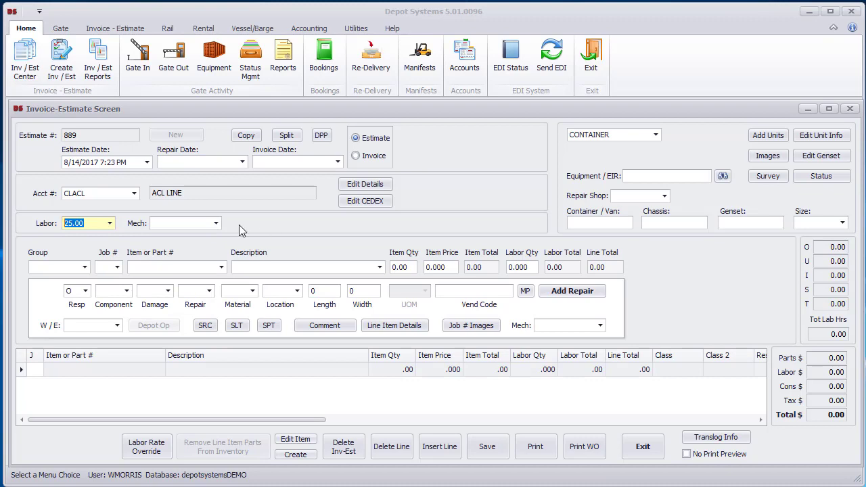
left_click(181, 224)
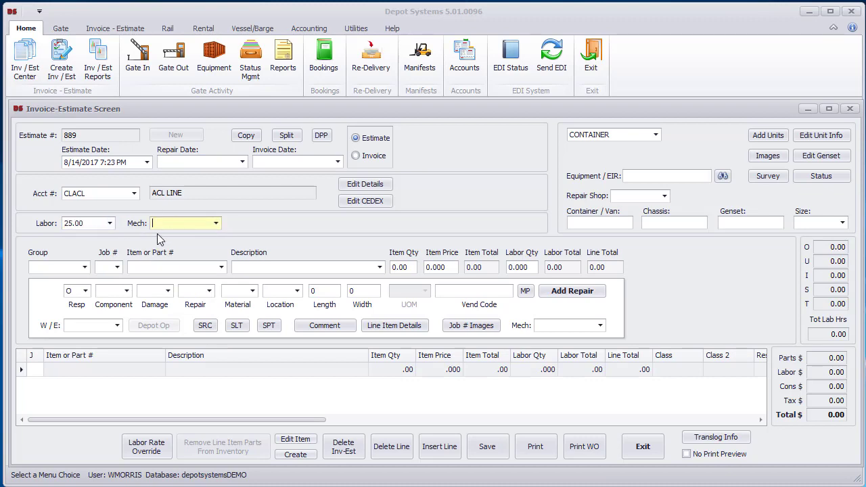
- Set the repair type to Container and enter container number WALU9787333, accepting the number as entered
left_click(655, 137)
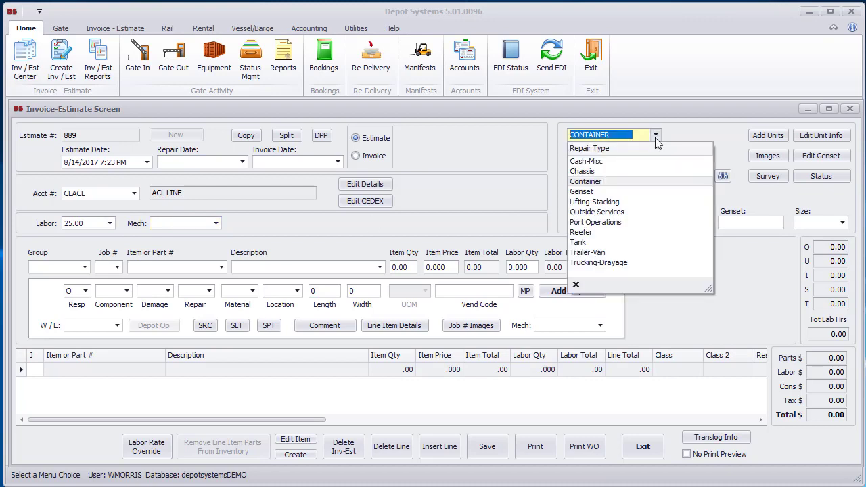
left_click(626, 183)
left_click(605, 221)
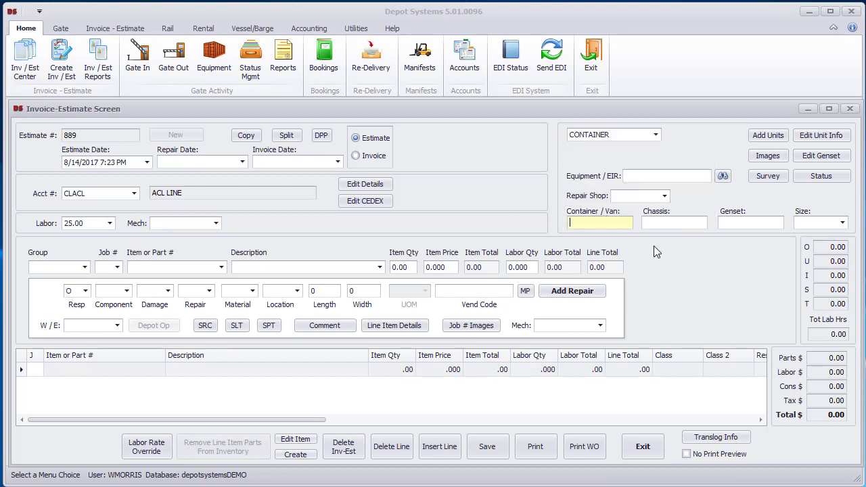
type("WALU9787333")
key("Tab")
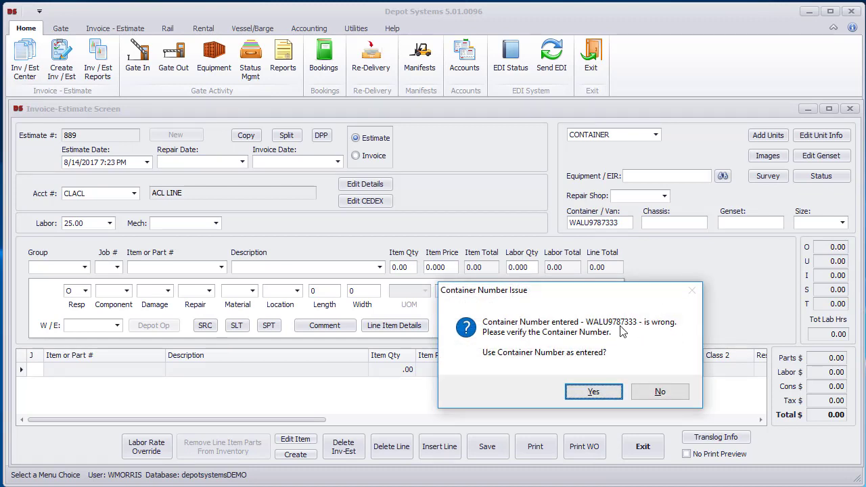
left_click(593, 394)
- Set the container's size type to 20ST
left_click(842, 224)
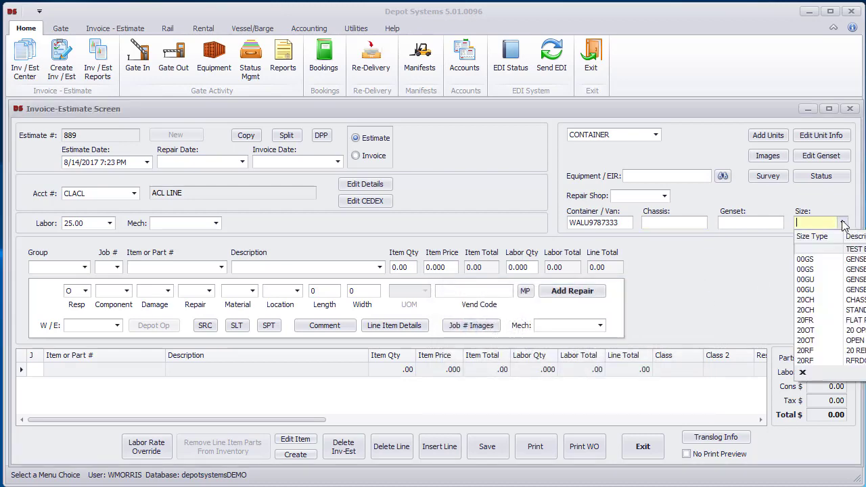
type("20ST")
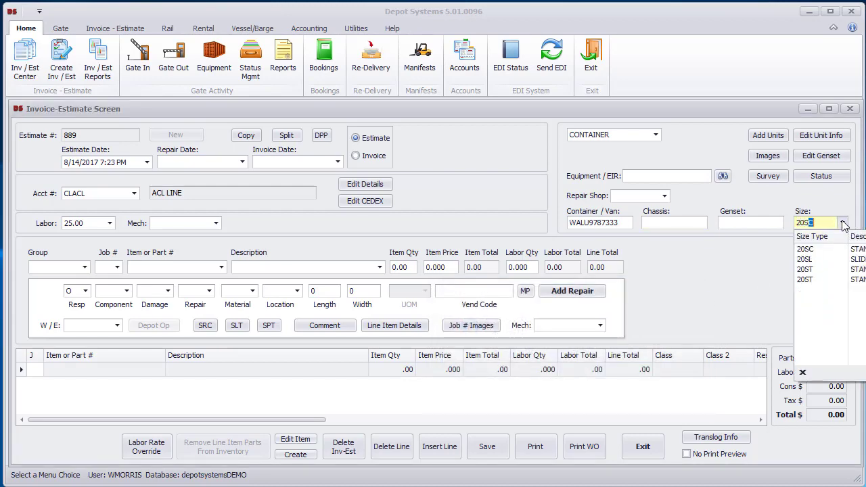
key("Return")
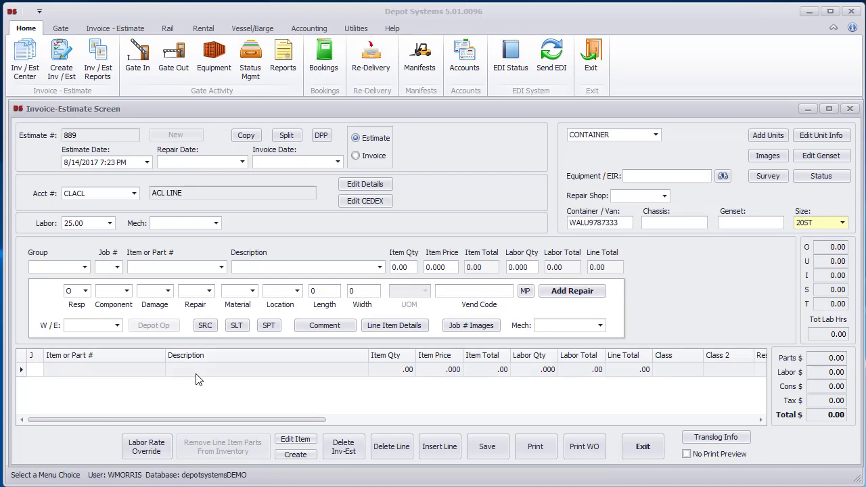
- Select the DOOR group and item DAA, DOOR COMPLETE, W/O HARDWARE, for the first repair line
left_click(85, 269)
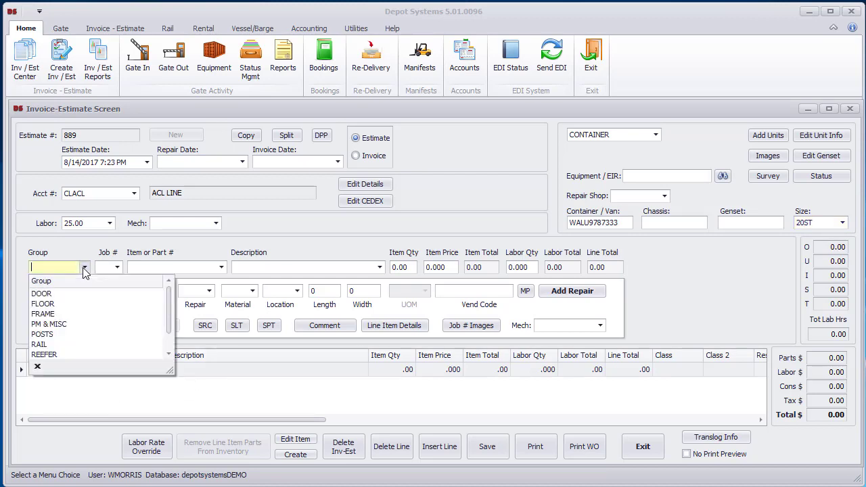
left_click(51, 295)
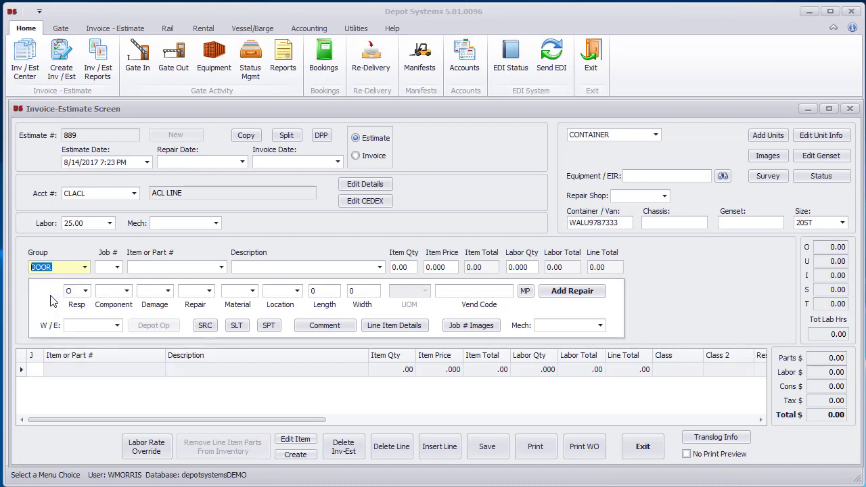
left_click(221, 267)
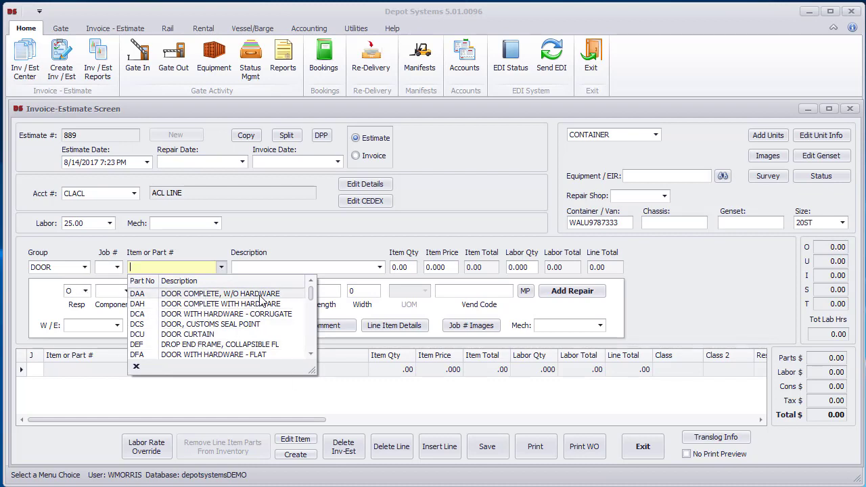
left_click(221, 295)
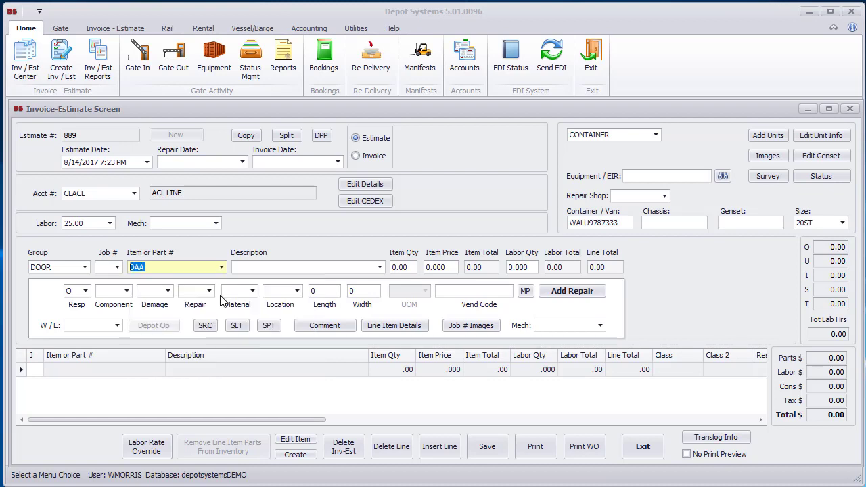
key("Tab")
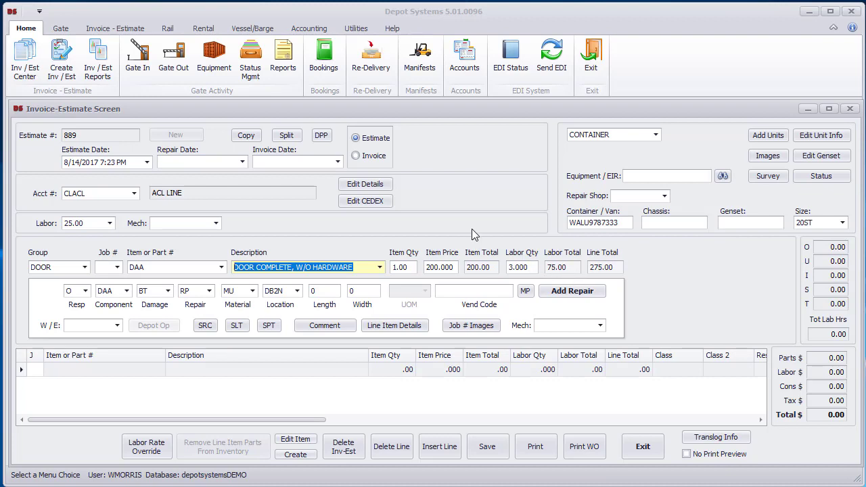
- Set the labor quantity of the DAA door repair to 4
left_click(439, 269)
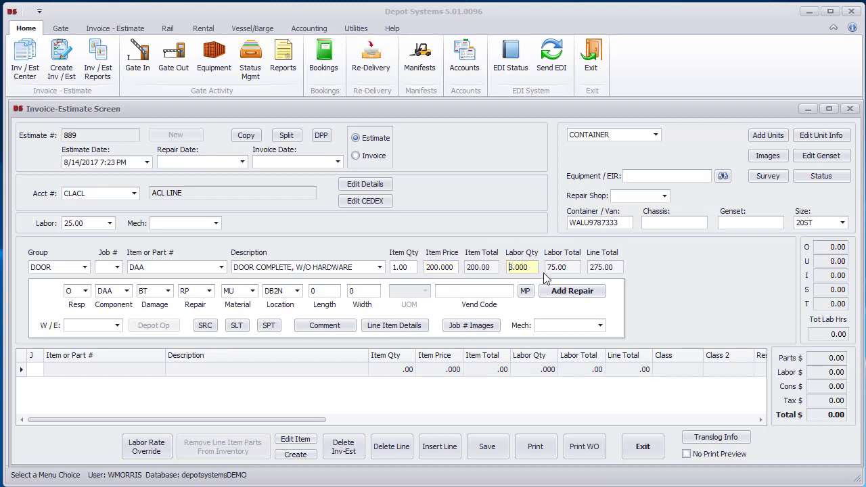
type("4")
key("Tab")
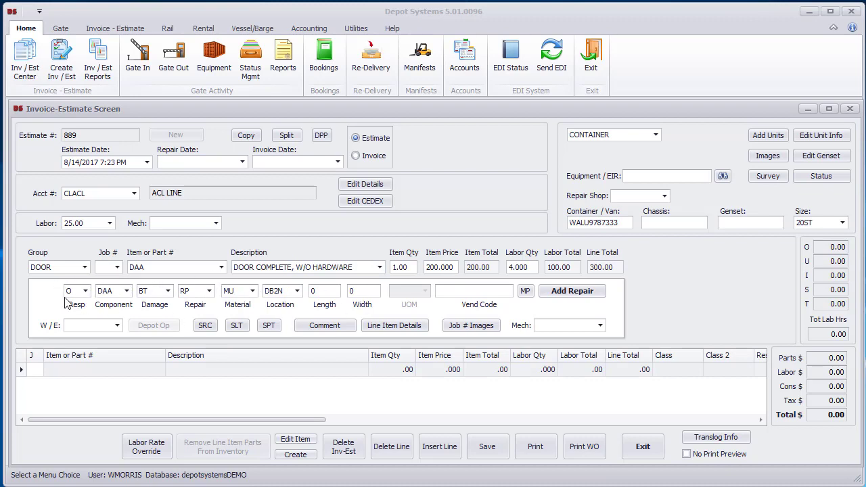
- Choose component code DAA and damage code BT (BENT) for the door repair
left_click(127, 291)
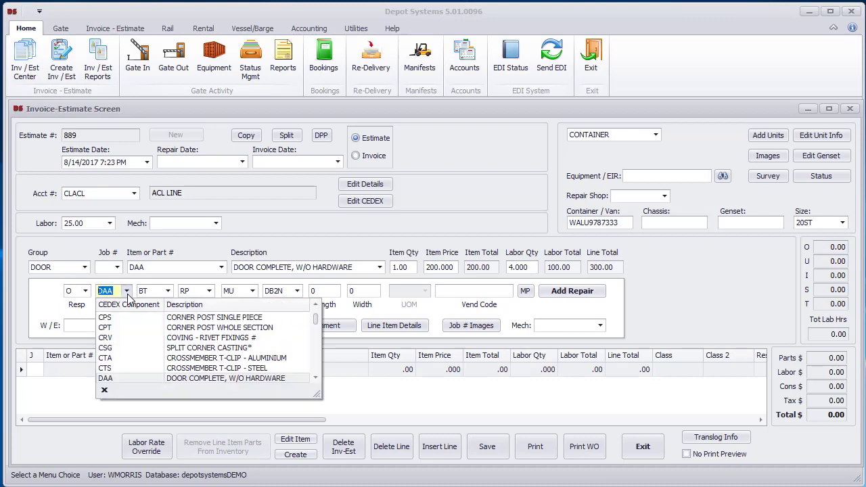
left_click(207, 379)
left_click(168, 292)
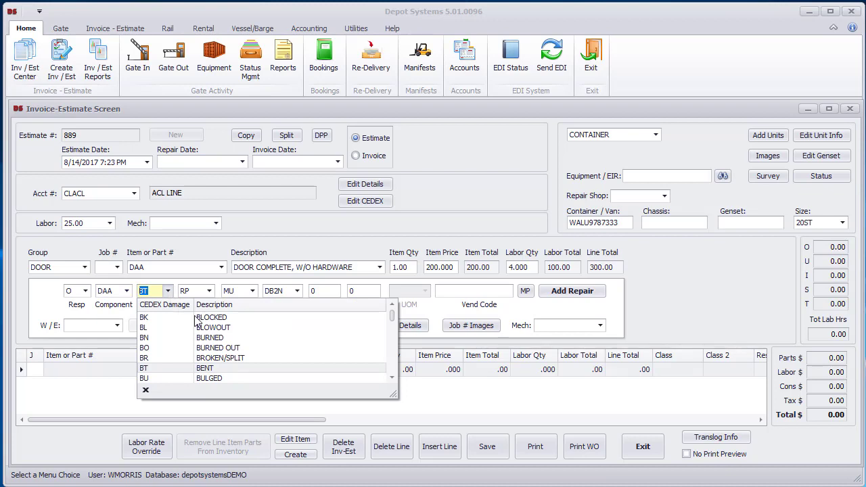
left_click(226, 371)
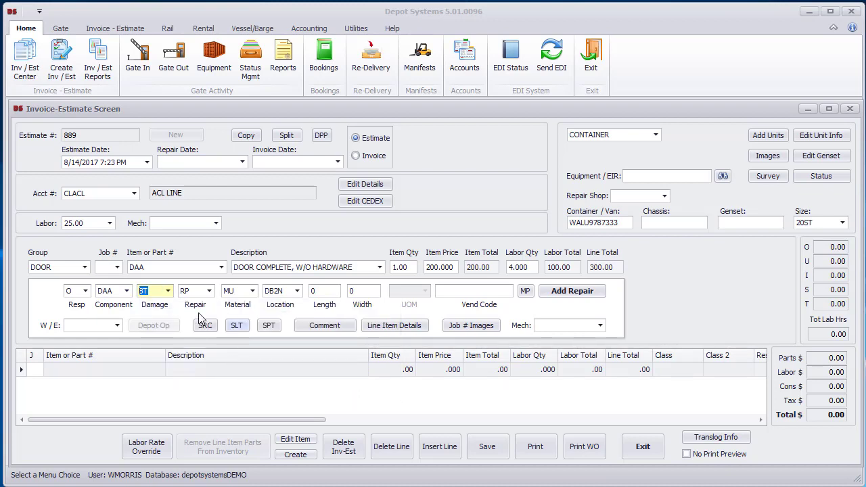
- Look through the CEDEX repair codes and choose RP (REPLACE) for the door repair
left_click(211, 291)
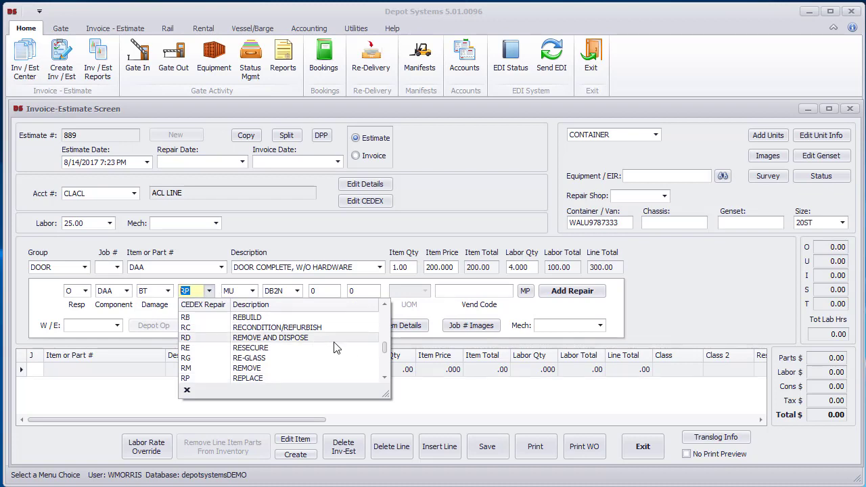
mouse_move(384, 350)
left_mouse_down()
mouse_move(346, 400)
mouse_move(385, 367)
mouse_move(383, 340)
left_mouse_up()
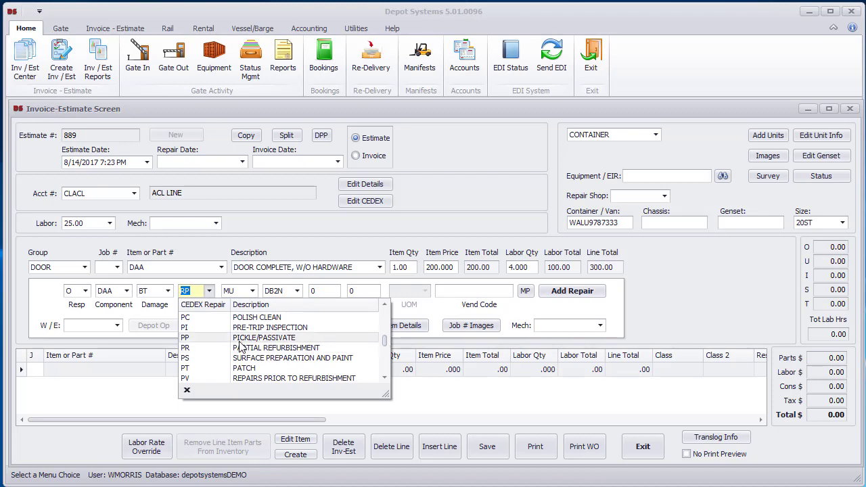
type("R")
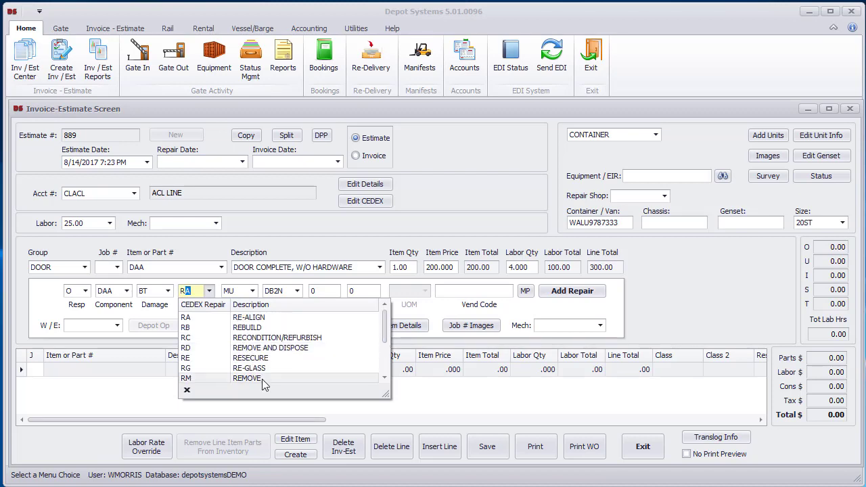
left_click(383, 381)
left_click(383, 381)
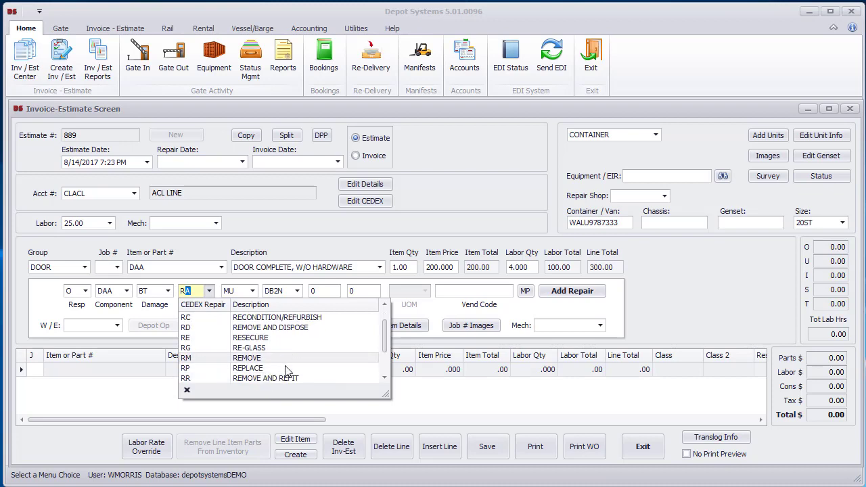
left_click(338, 368)
- Choose material MU (MATERIAL UNSPECIFIED) and location DB2N, and add the door repair to the estimate's line items
left_click(251, 291)
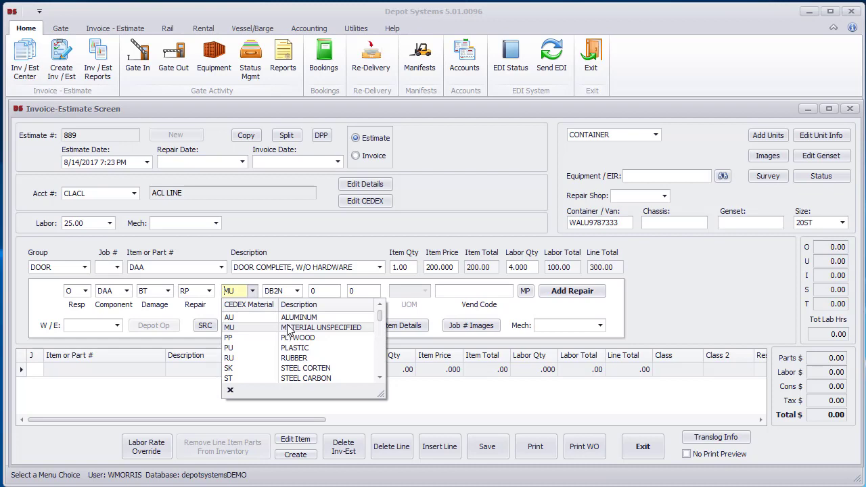
left_click(287, 329)
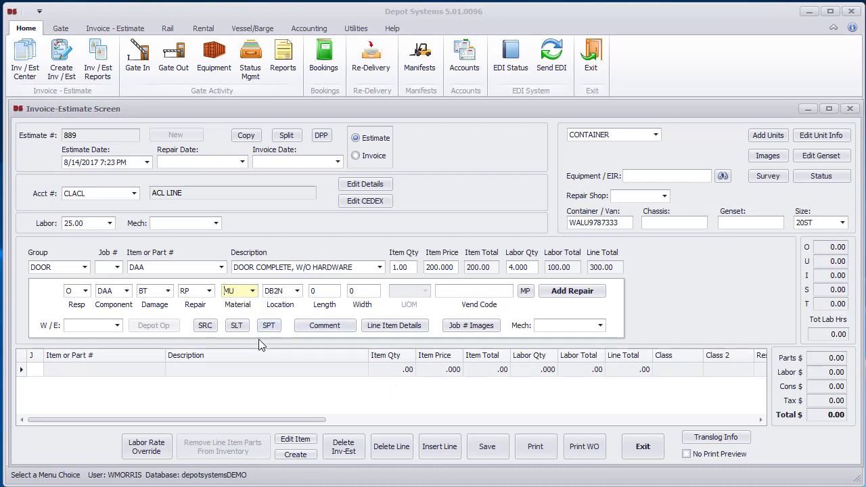
left_click(296, 293)
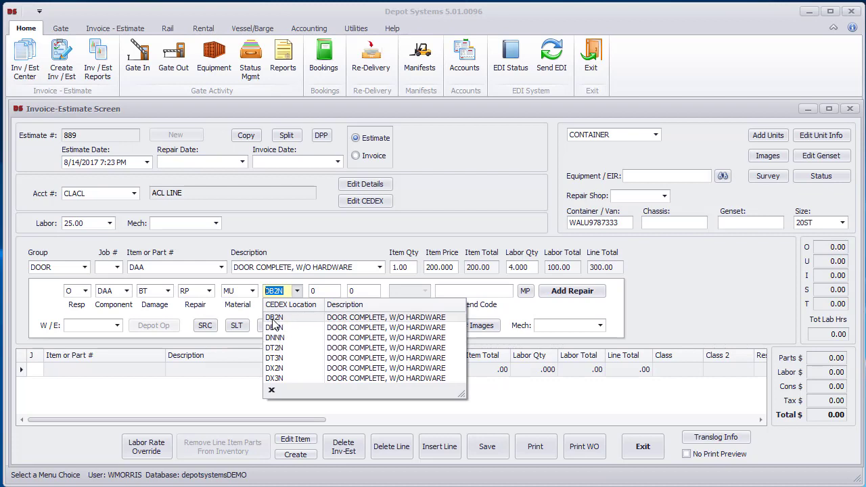
left_click(273, 320)
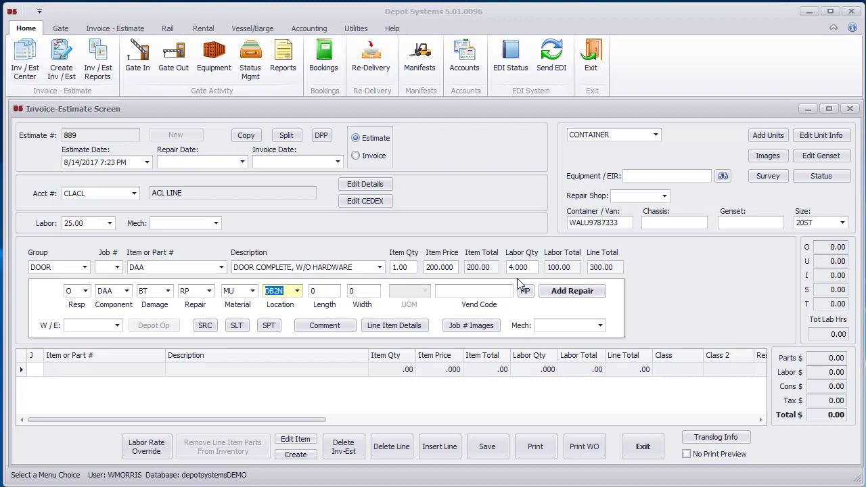
left_click(562, 299)
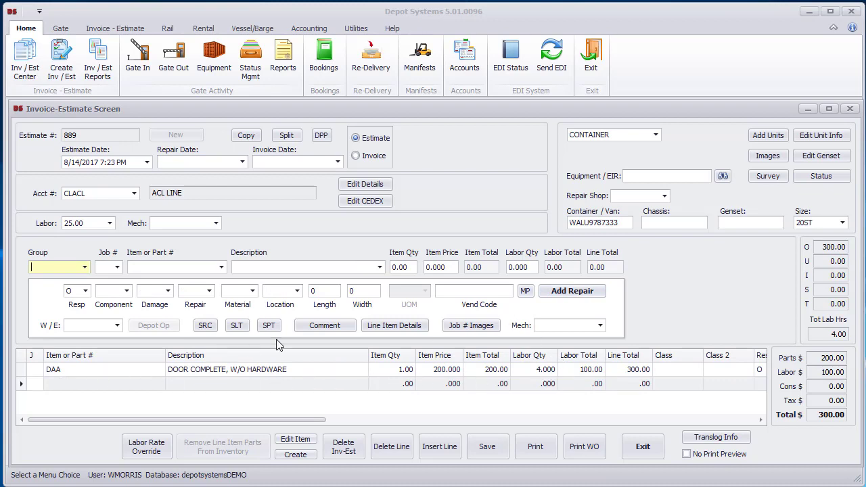
- Reopen the DAA door line item for editing and update the repair with its existing values
left_click(324, 374)
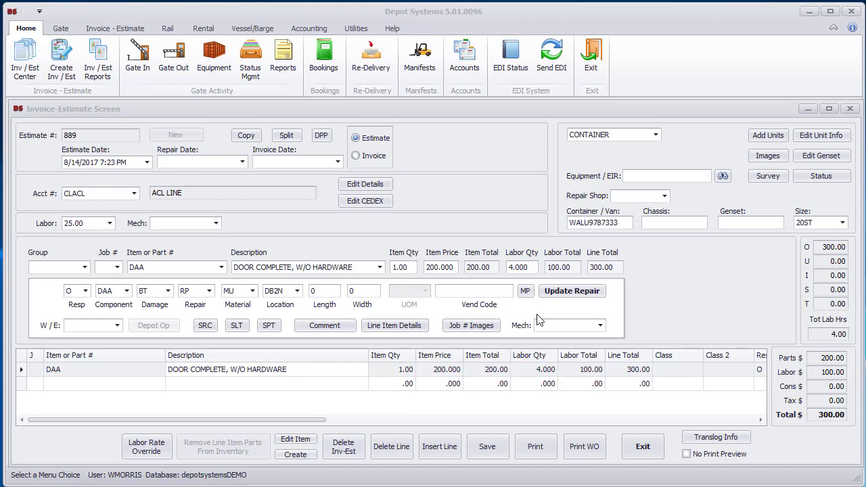
left_click(568, 291)
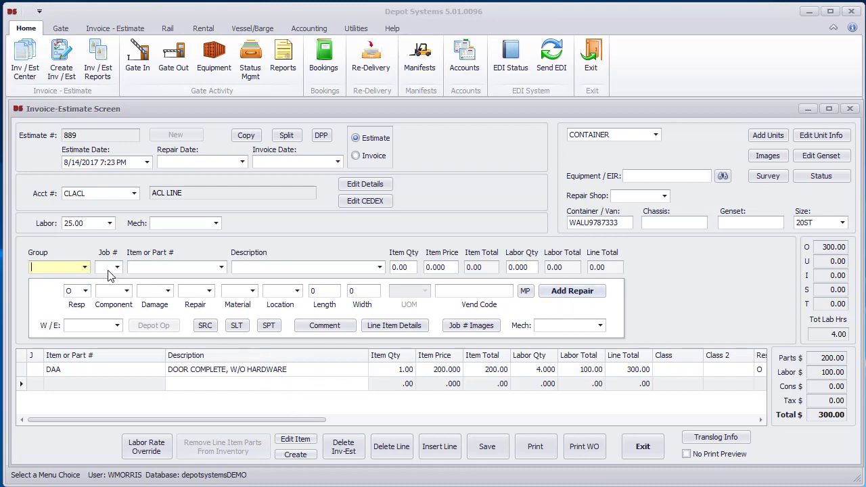
- Look up door parts by the part number prefix D and by the description DOOR
left_click(185, 265)
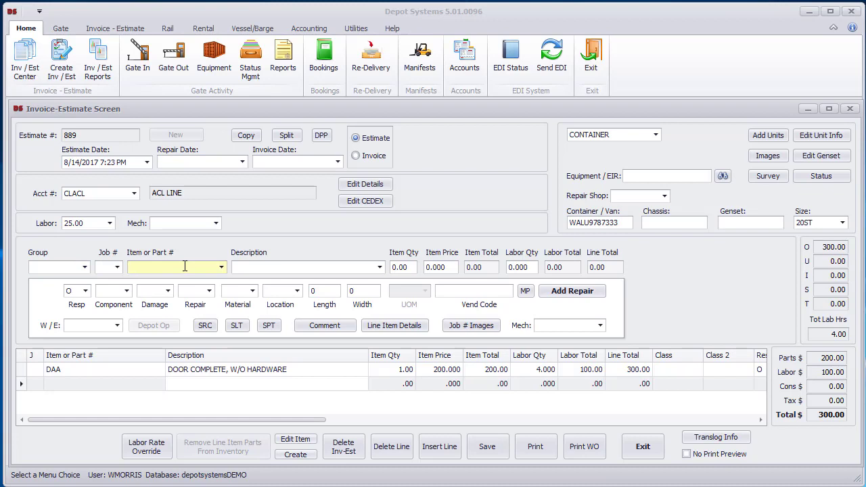
type("F")
key("BackSpace")
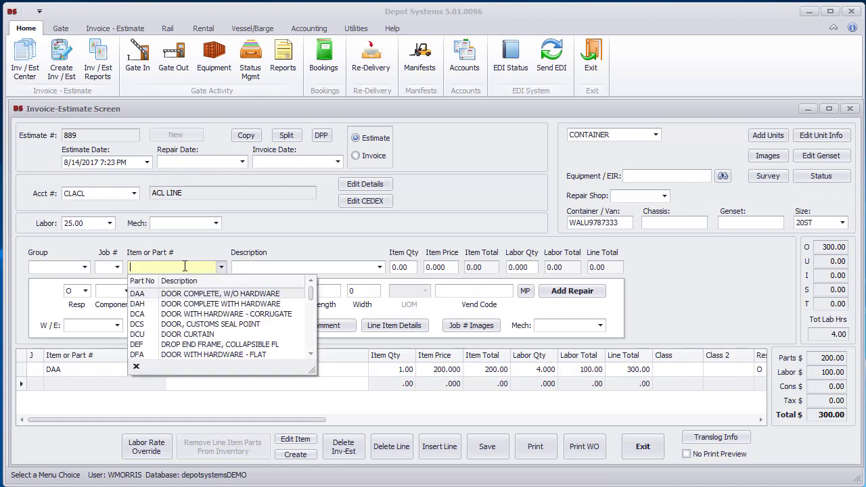
type("D")
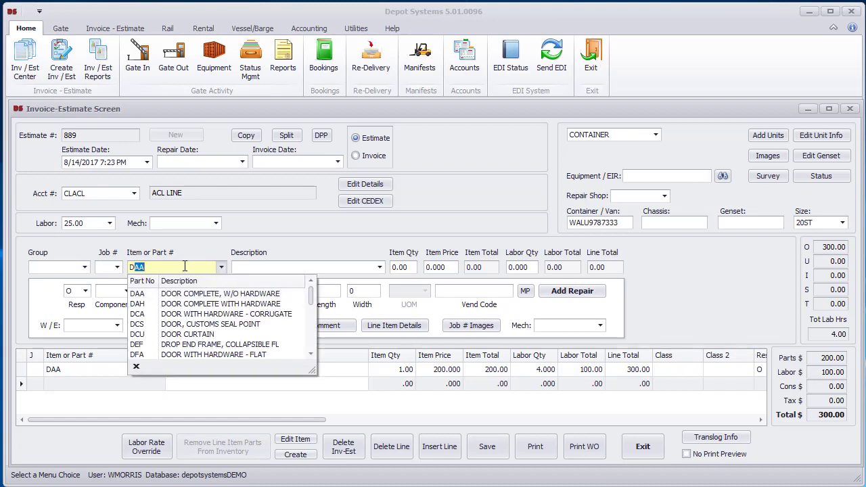
key("BackSpace")
key("BackSpace")
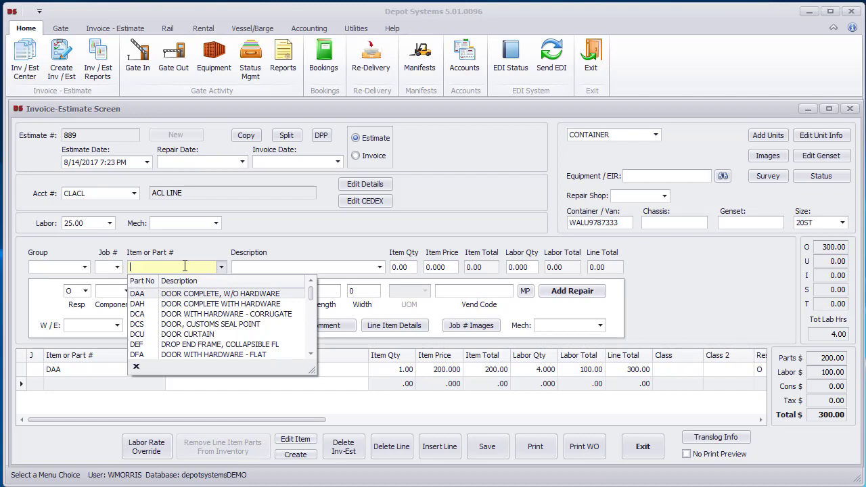
left_click(272, 269)
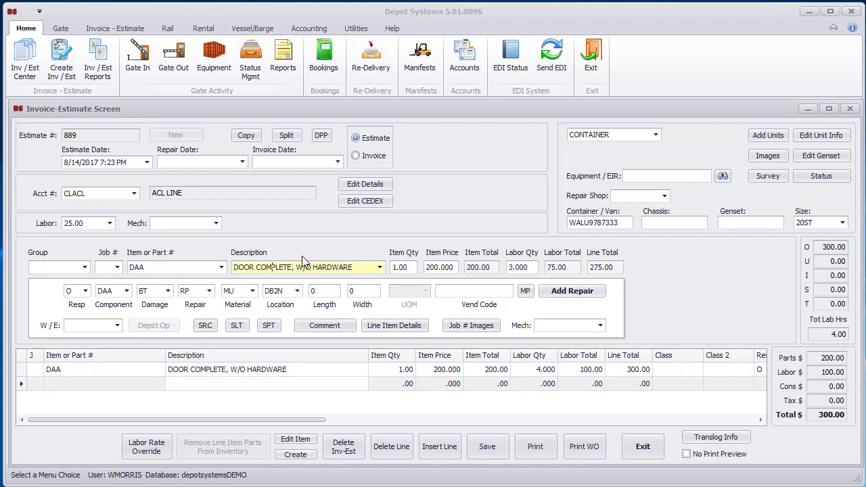
left_click_drag(353, 269, 228, 271)
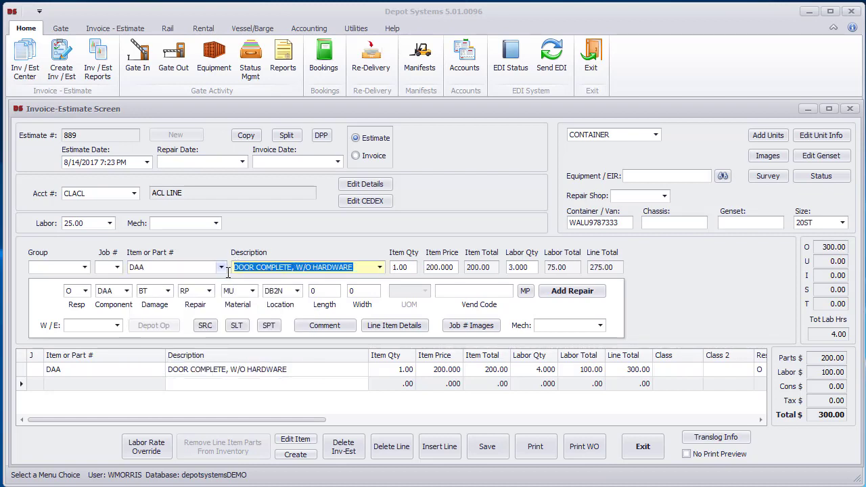
type("DOO")
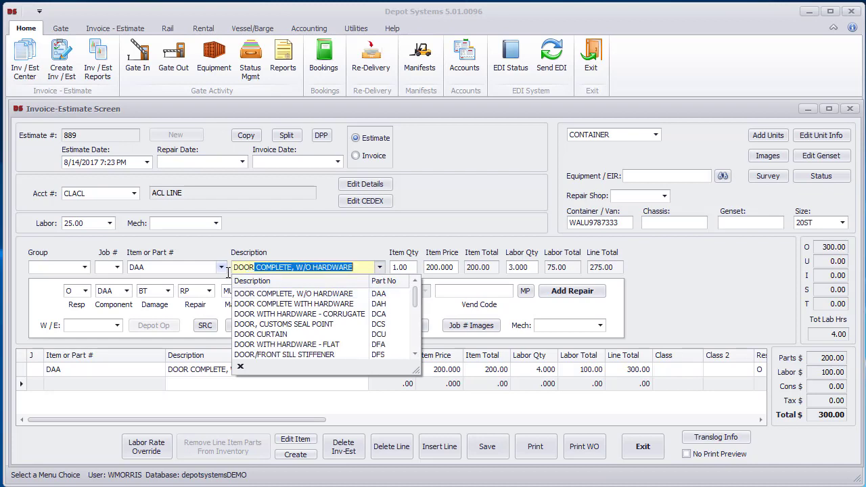
type("R")
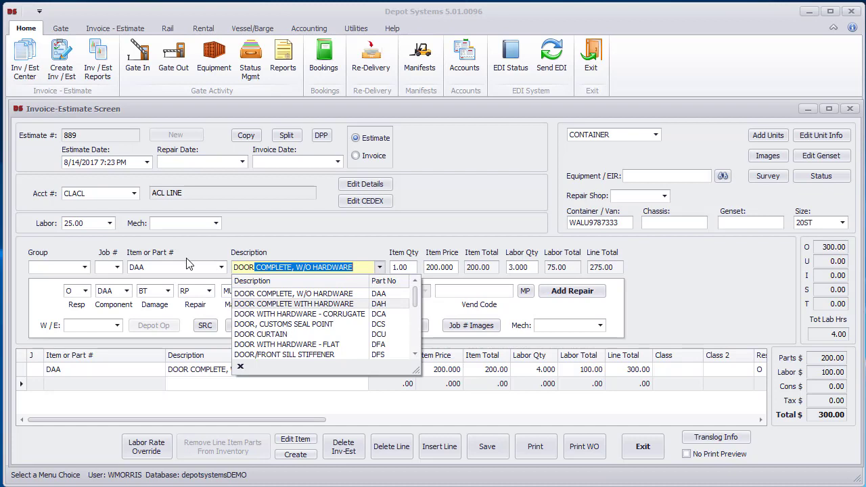
- Choose the FLOOR group and select part FLB (LAMINATED PLANK FLOORING) for the next repair
left_click(67, 266)
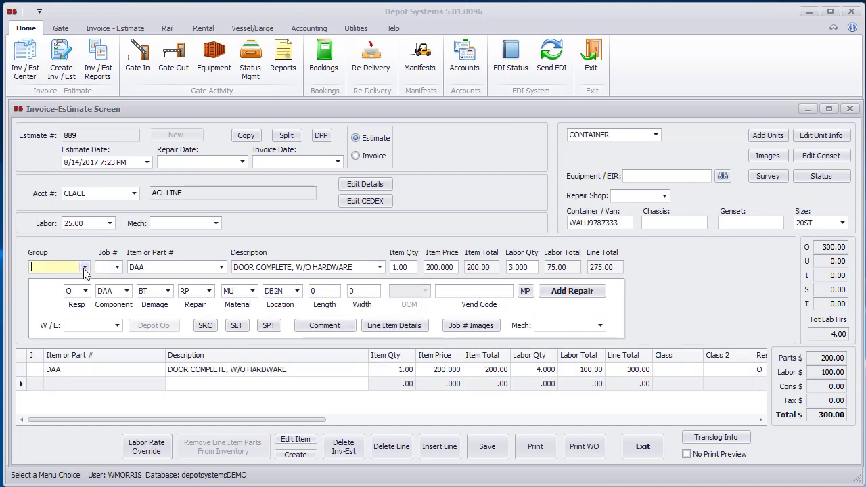
left_click(84, 268)
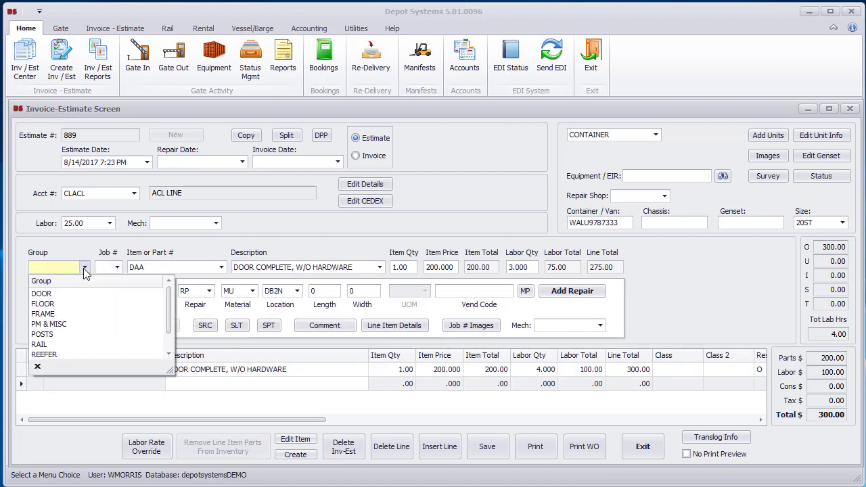
left_click(44, 304)
left_click(192, 269)
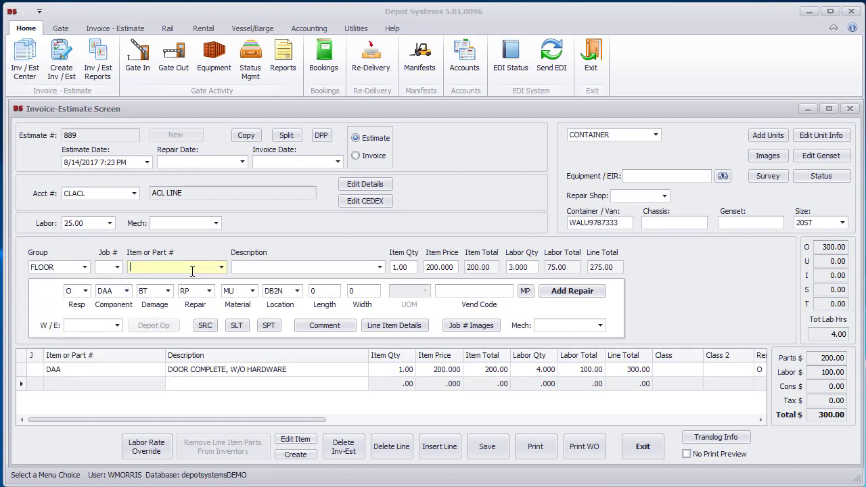
type("FLB")
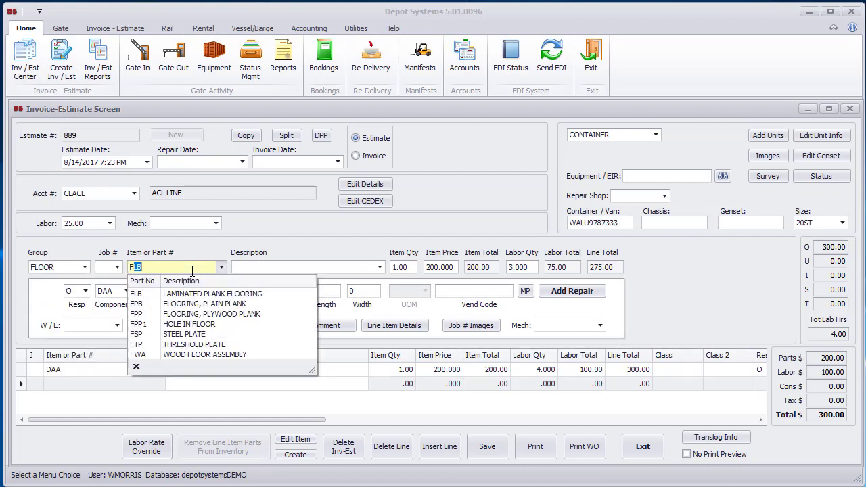
left_click(227, 298)
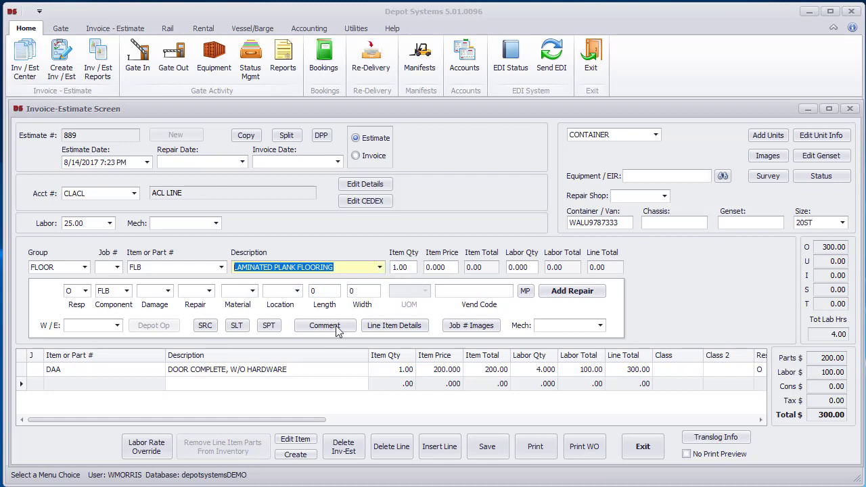
- Set the laminated plank flooring's item price to 30
left_click(450, 266)
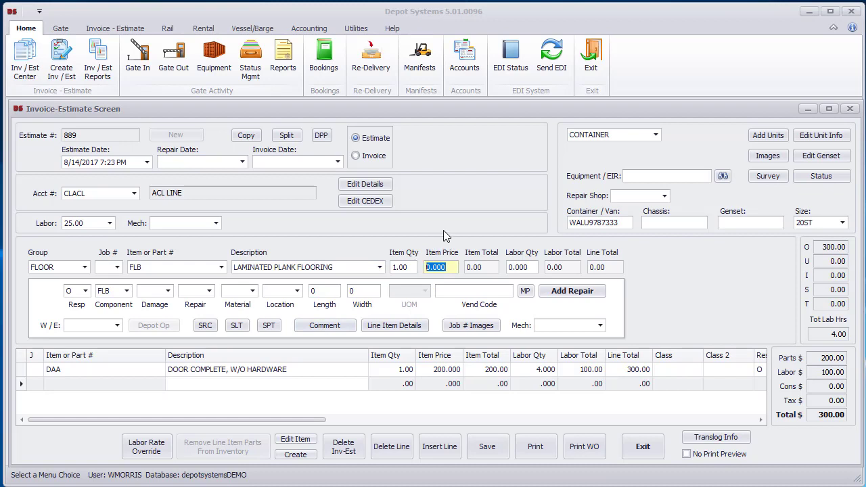
type("30")
key("Tab")
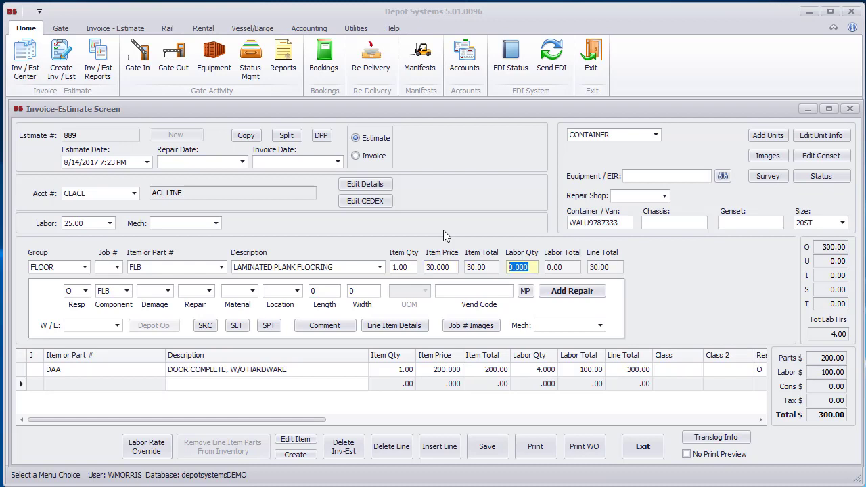
- Set the laminated plank flooring's item quantity to 5, item price to 10 and labor quantity to 2
left_click(409, 268)
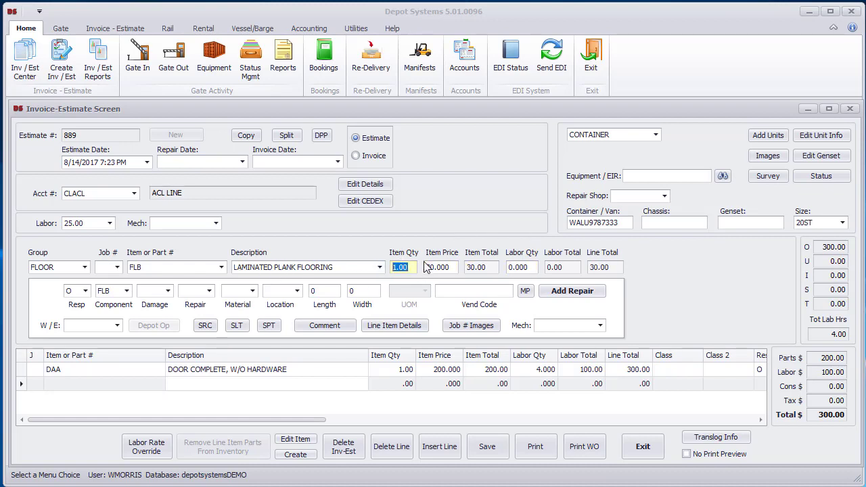
type("5")
key("Tab")
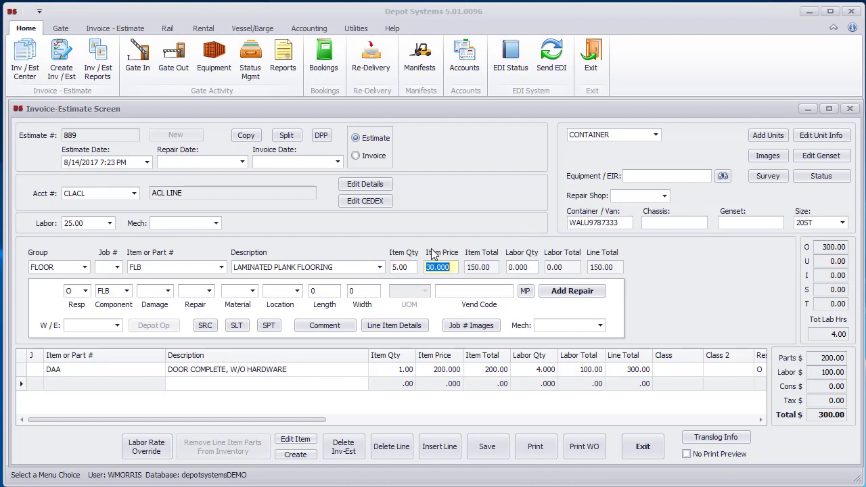
type("1")
key("Tab")
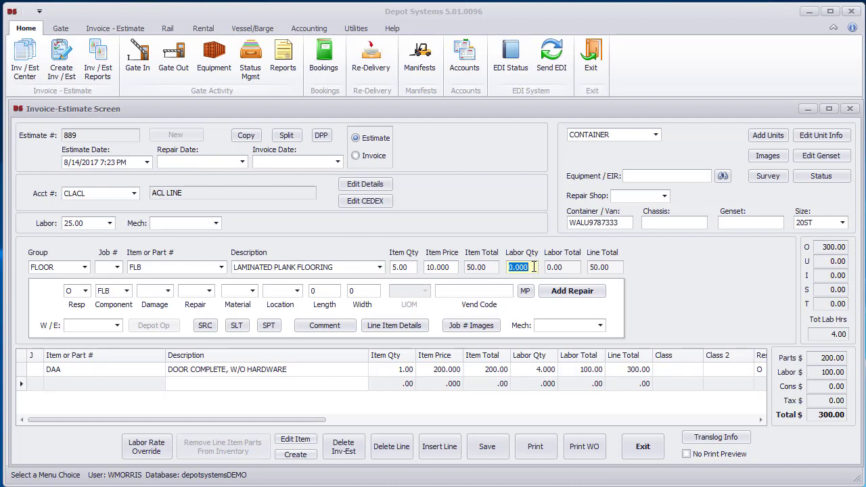
type("2")
key("Tab")
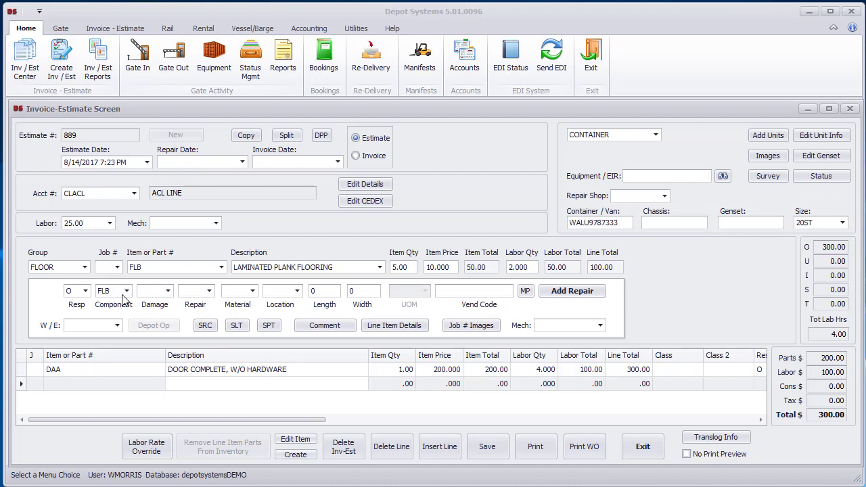
- Choose damage code BR (BROKEN/SPLIT) and repair code RM (REMOVE) for the flooring repair
left_click(168, 292)
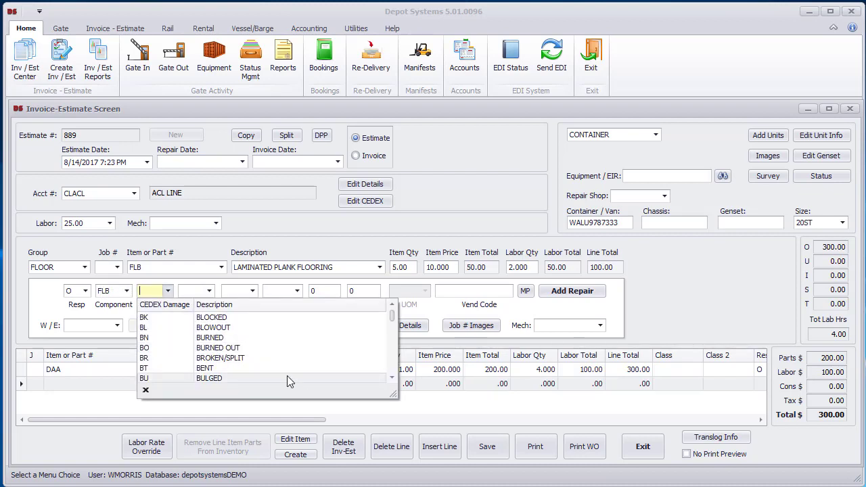
type("BK")
left_click(391, 378)
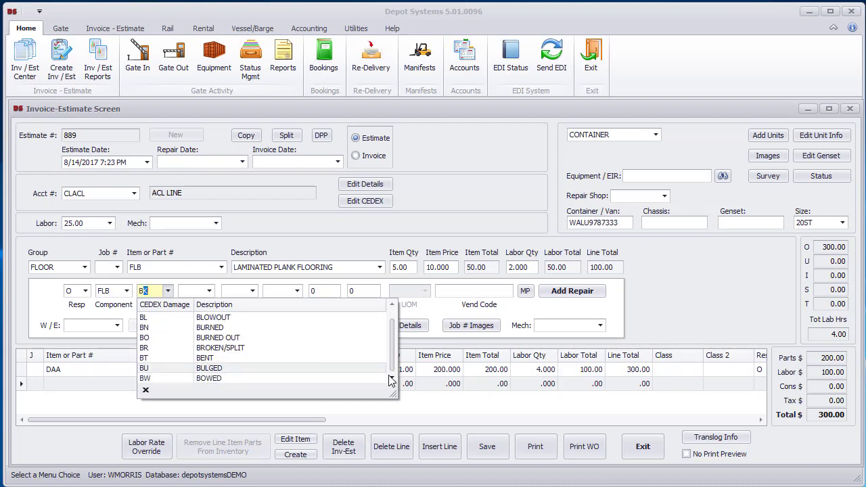
left_click(226, 348)
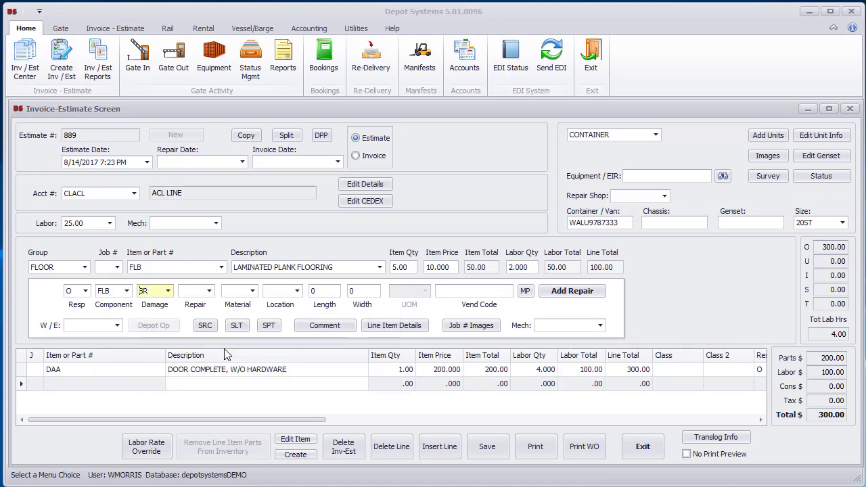
left_click(209, 292)
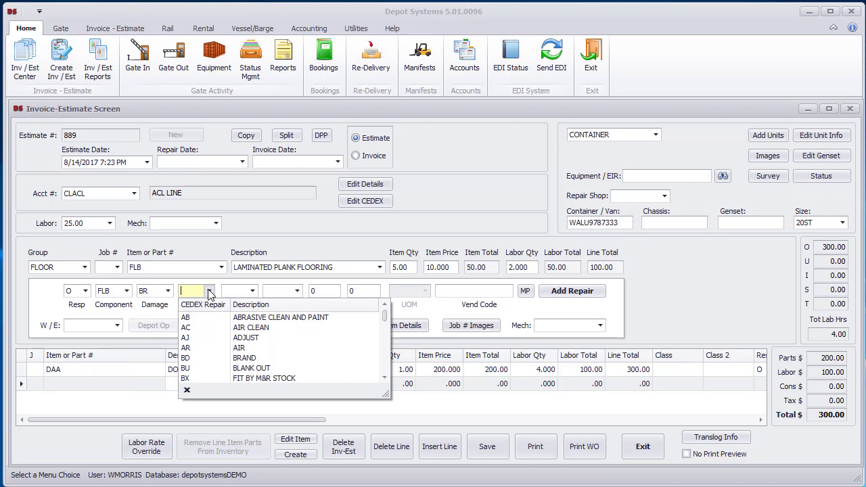
type("RA")
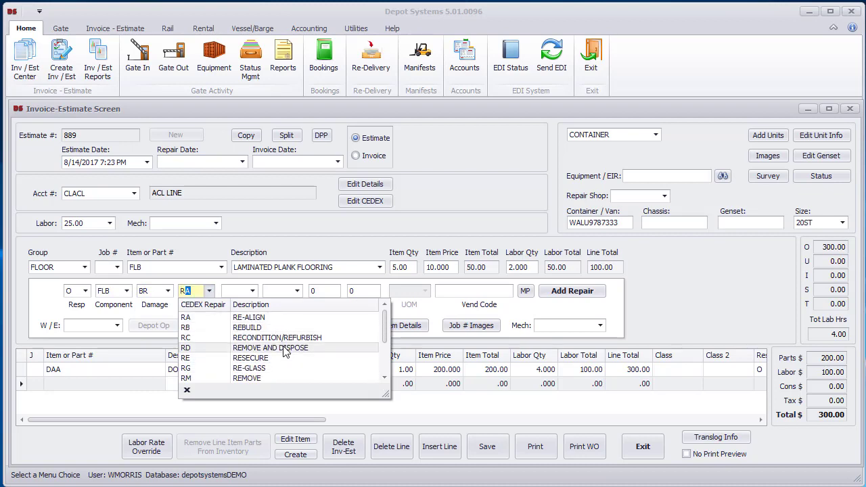
left_click(259, 378)
- Choose material MU (MATERIAL UNSPECIFIED) and location BL0N, and add the flooring repair to the estimate's line items
left_click(252, 292)
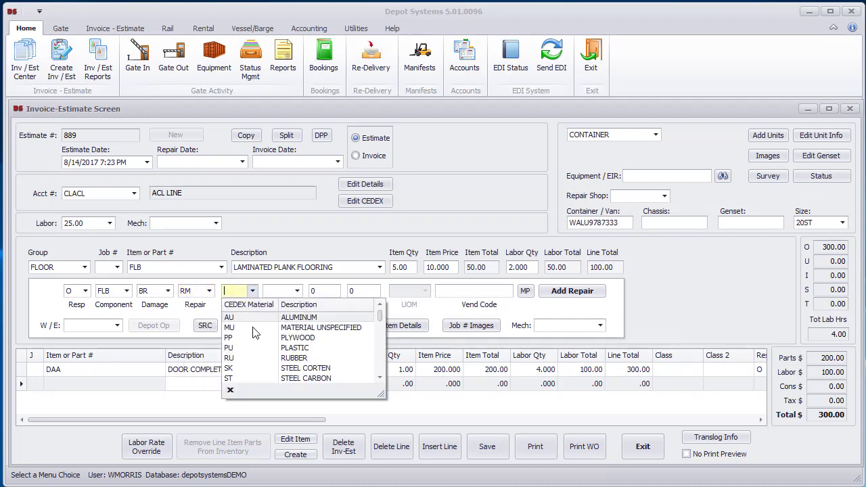
left_click(253, 327)
left_click(297, 291)
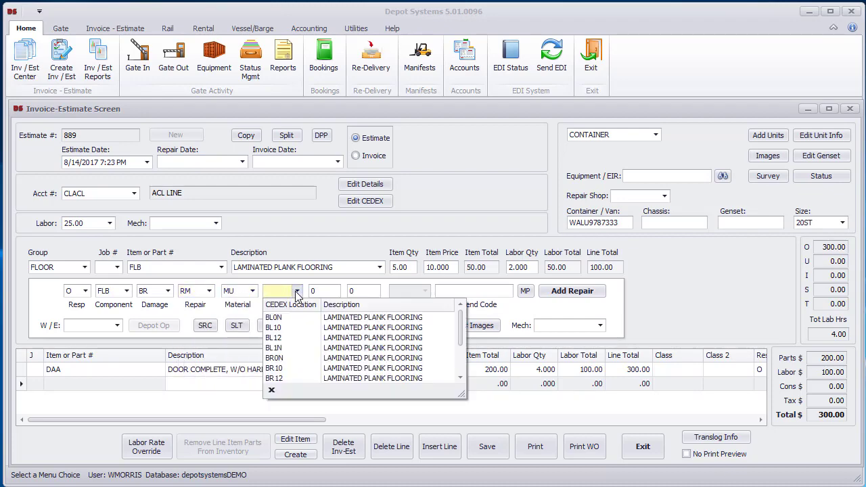
left_click(370, 319)
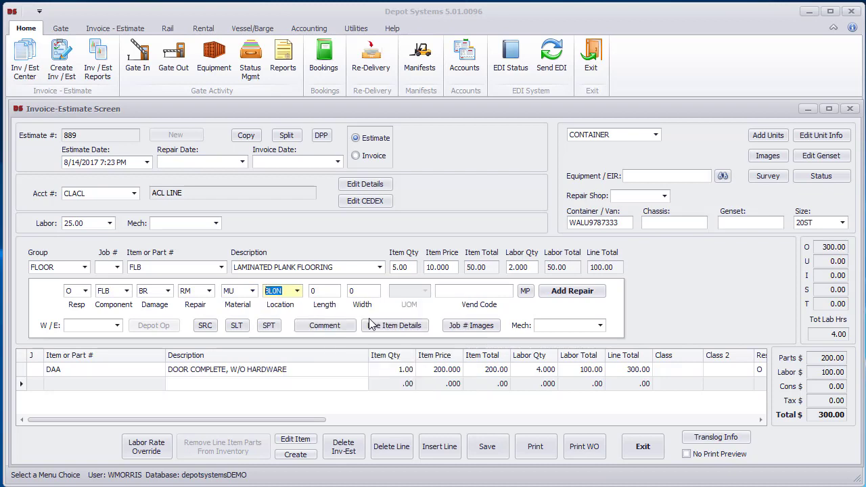
left_click(570, 292)
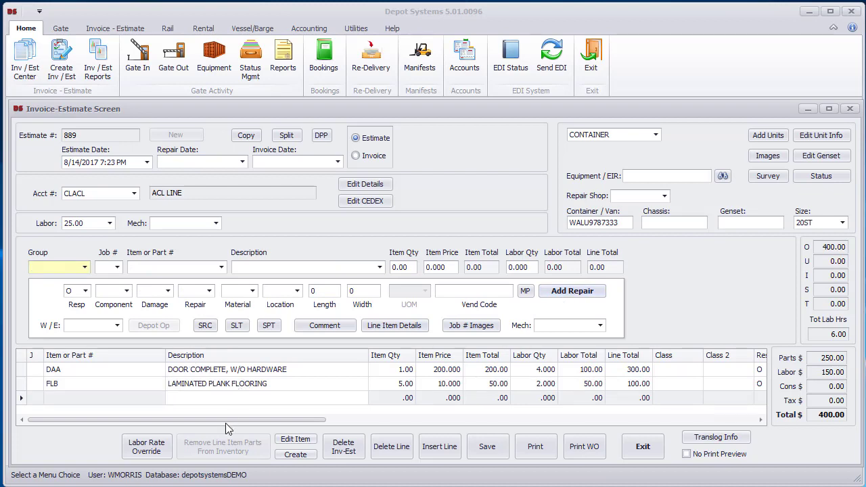
- Reopen the FLB flooring line item, store its values with SRC, SLT and SPT, and update the repair
left_click(251, 385)
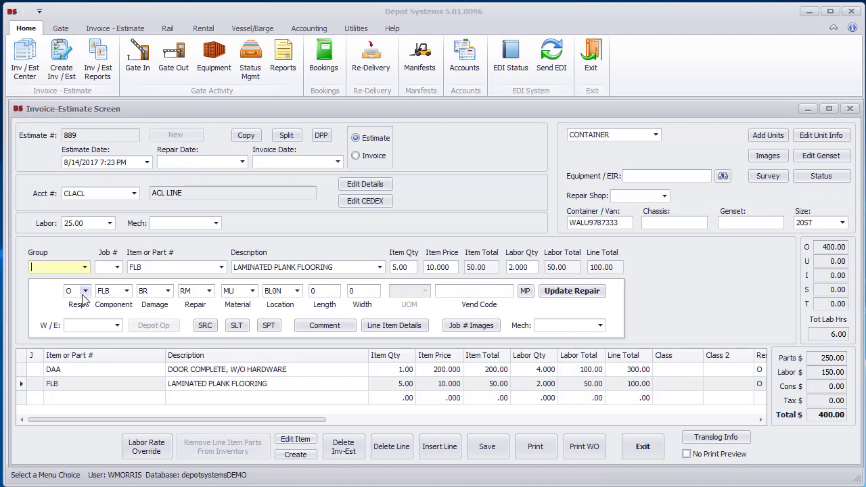
left_click(205, 326)
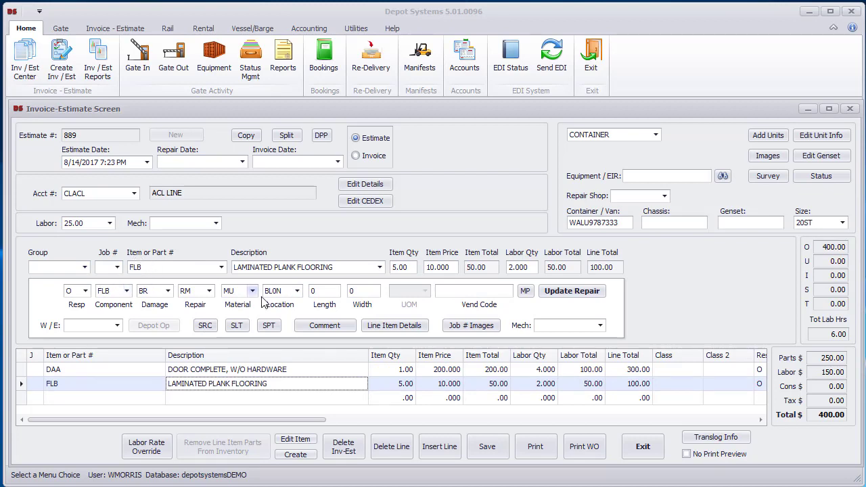
left_click(236, 327)
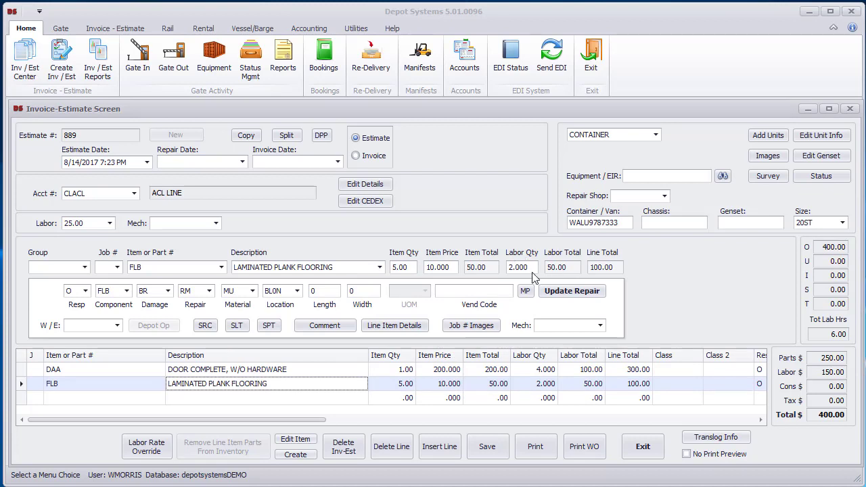
left_click(268, 326)
left_click_drag(153, 270, 126, 270)
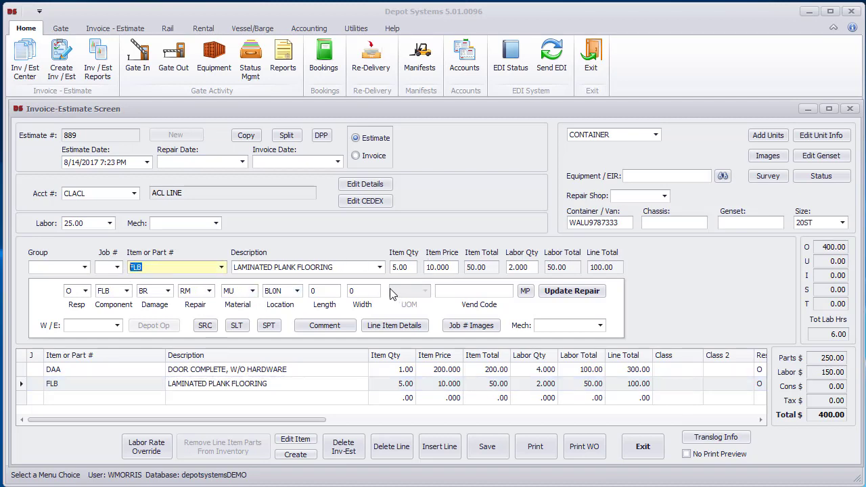
left_click(566, 293)
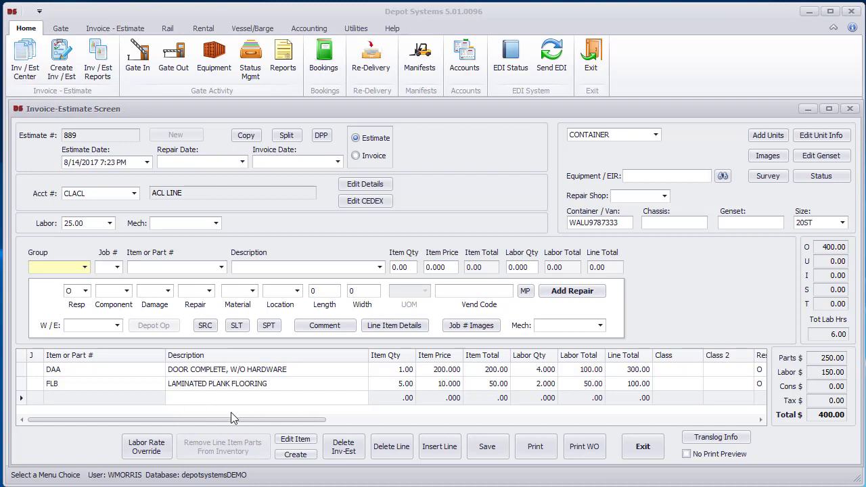
- Enter part FLB in a new repair entry to recall its stored codes, price and labor
left_click(152, 268)
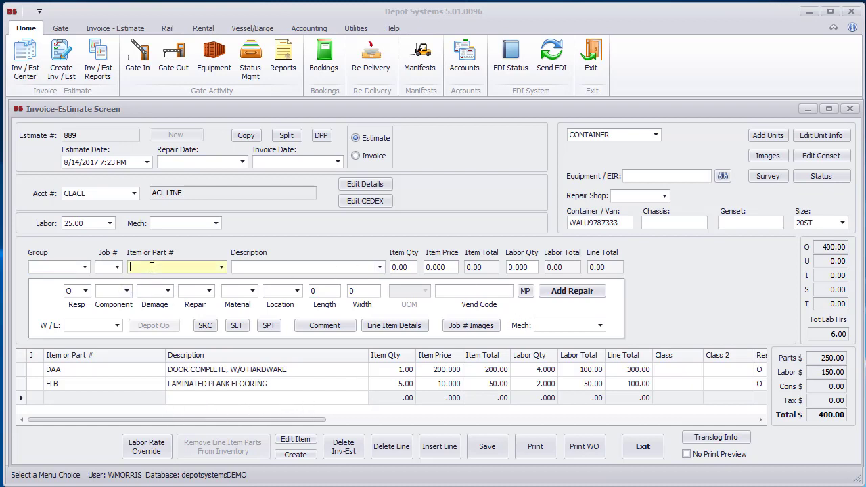
type("FLB")
key("Tab")
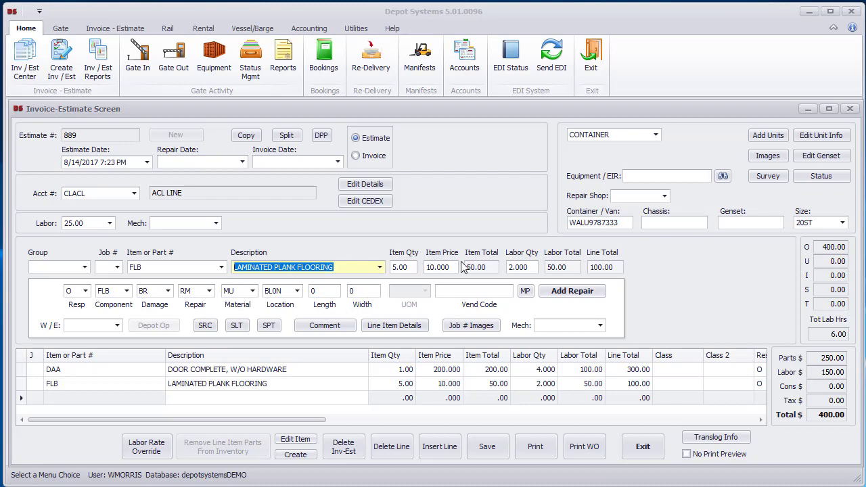
- Set the item quantity of the recalled FLB repair to 8 and add it to the estimate's line items
left_click_drag(412, 268, 392, 269)
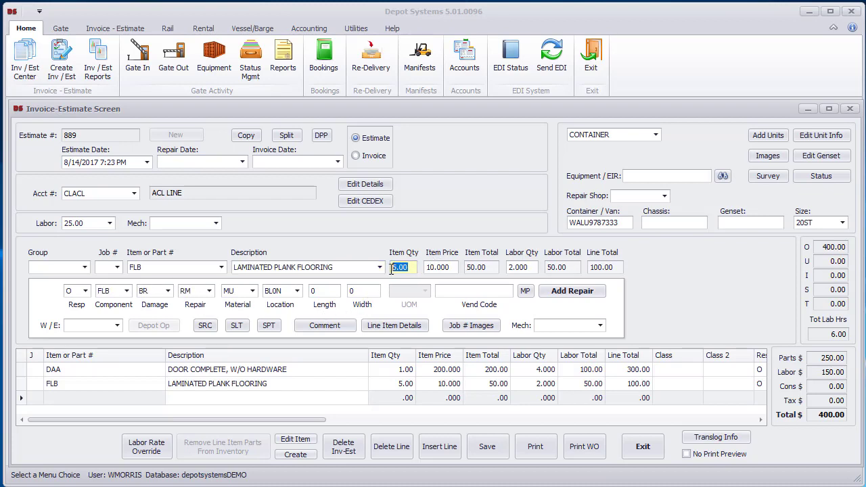
type("8")
key("Tab")
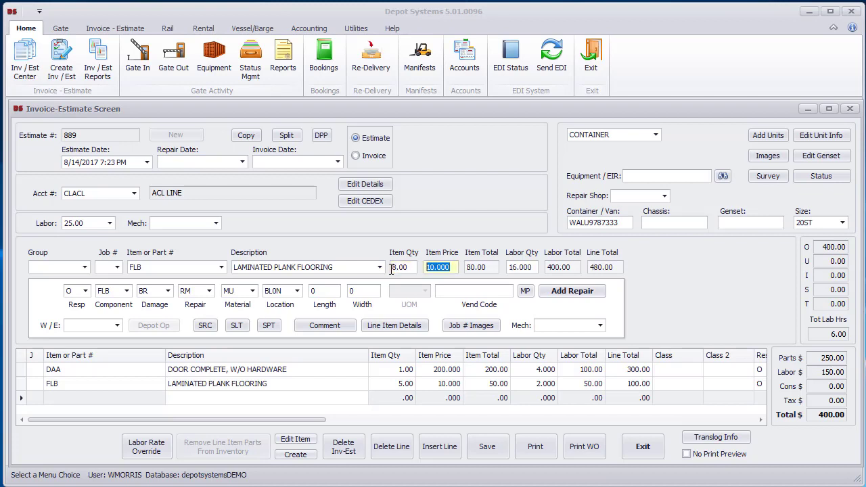
left_click(579, 295)
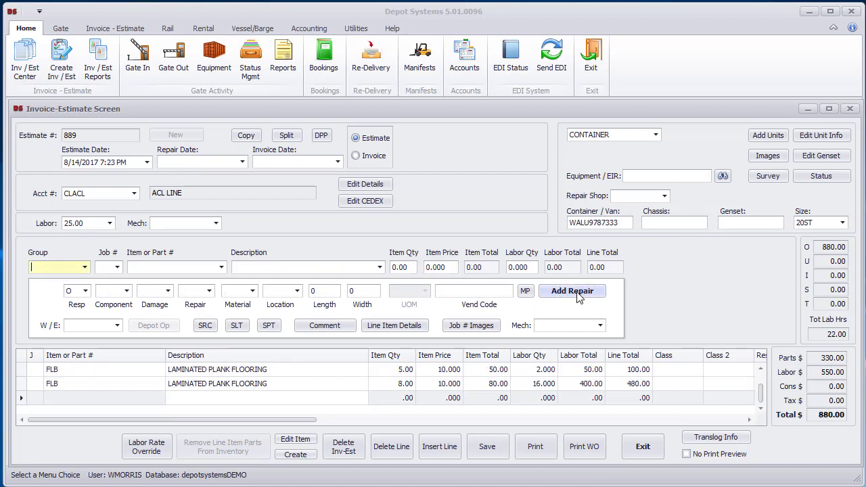
- Reopen the second FLB line item to review its quantity, labor and totals, and close it by updating the repair
left_click(227, 386)
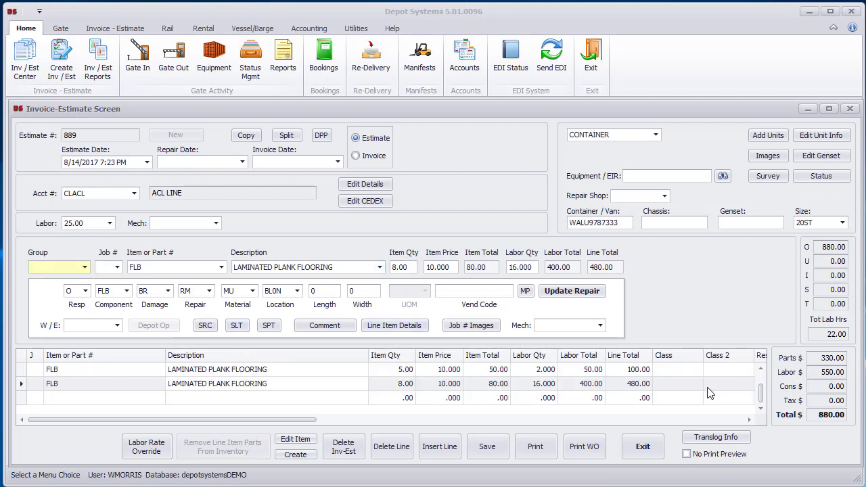
left_click(760, 375)
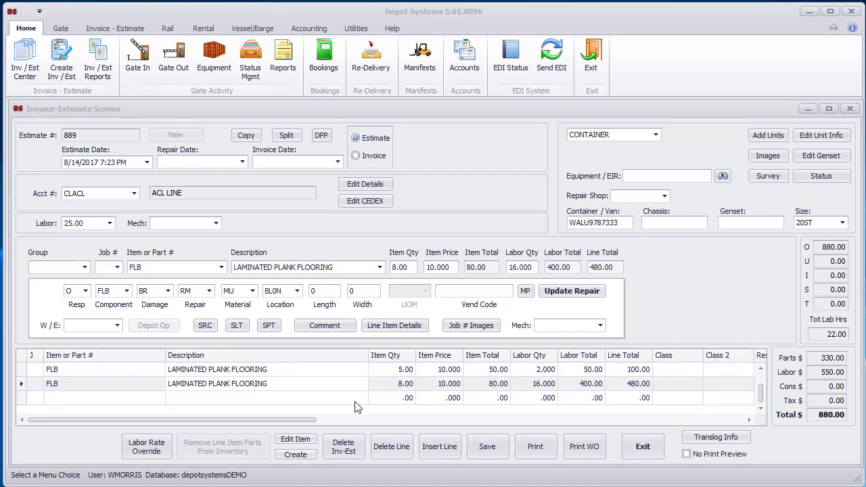
left_click(567, 295)
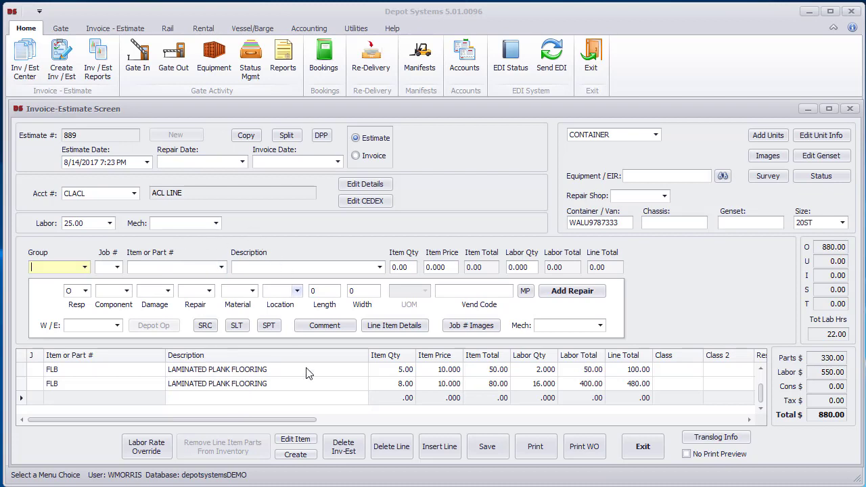
- Start creating a new item with item number FLOOR PANEL and description FLOOR PANEL 4X4
left_click(298, 462)
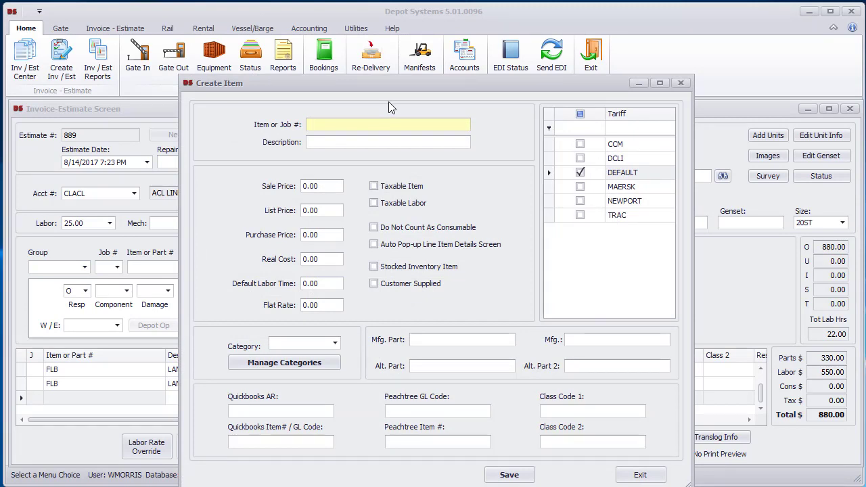
type("FLOOR PANEL")
key("Tab")
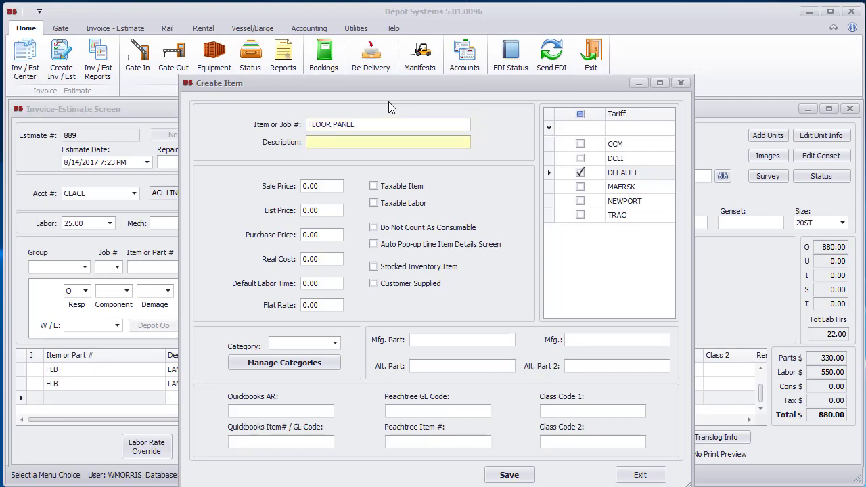
type("FLOOR PANEL 4X4")
- Set the new floor panel item's sale price to 80 and its default labor time to 2
left_click(332, 186)
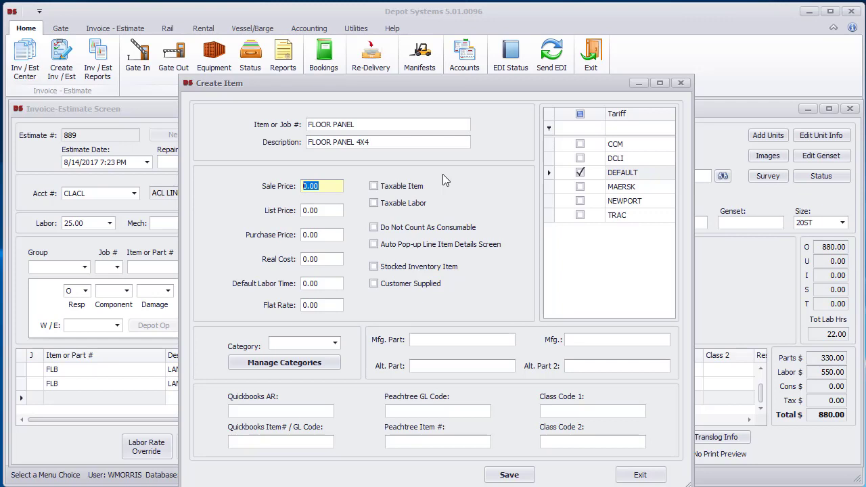
type("80")
left_click(321, 284)
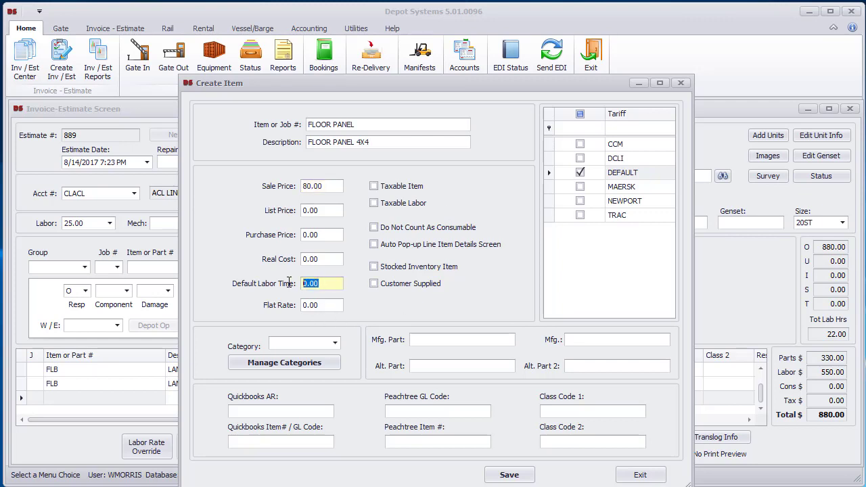
type("2")
left_click(325, 259)
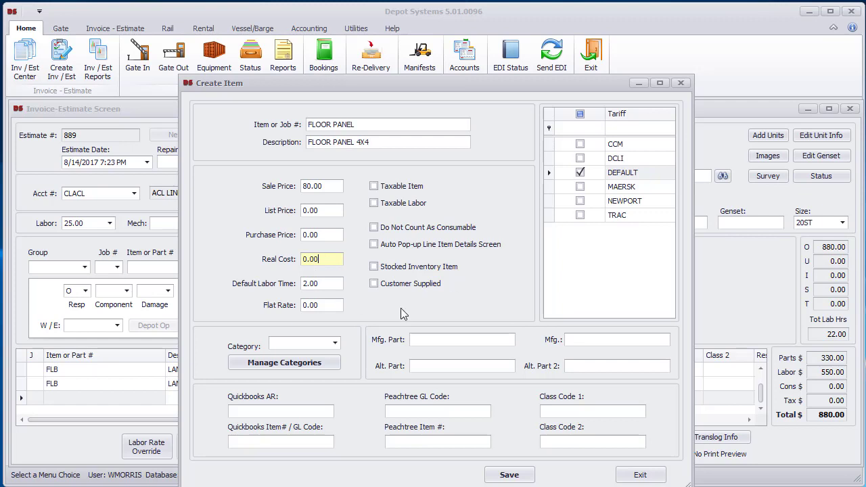
- Assign the FLOOR (FLOORS) category to the floor panel item and save it without creating another item
left_click(336, 344)
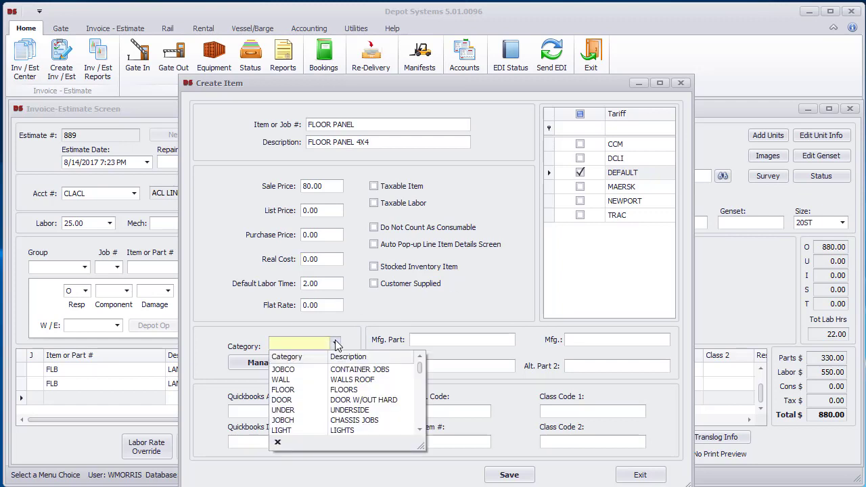
type("FLOOR")
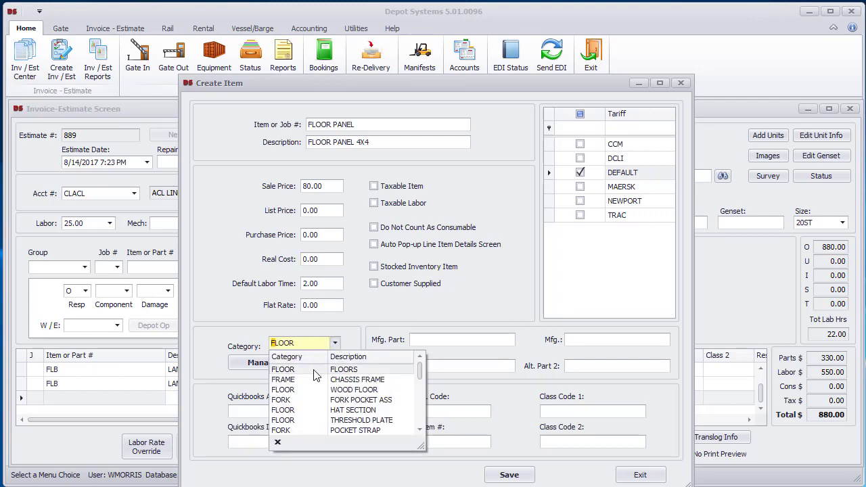
left_click(315, 368)
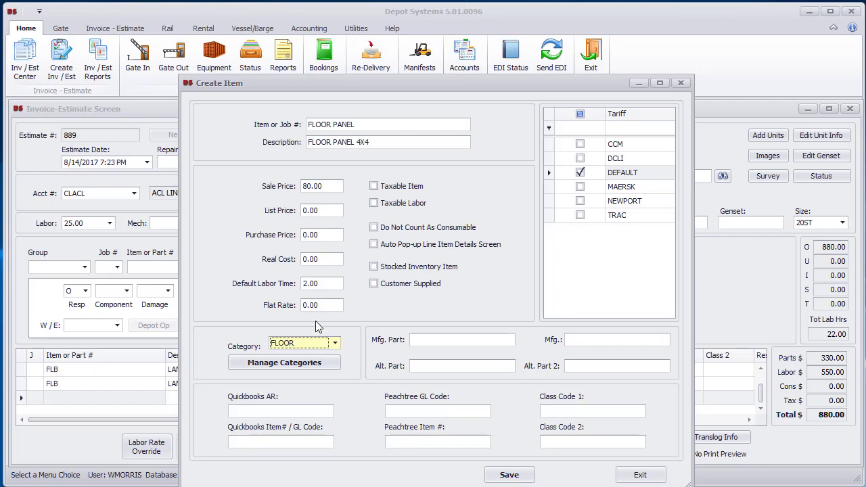
left_click(513, 476)
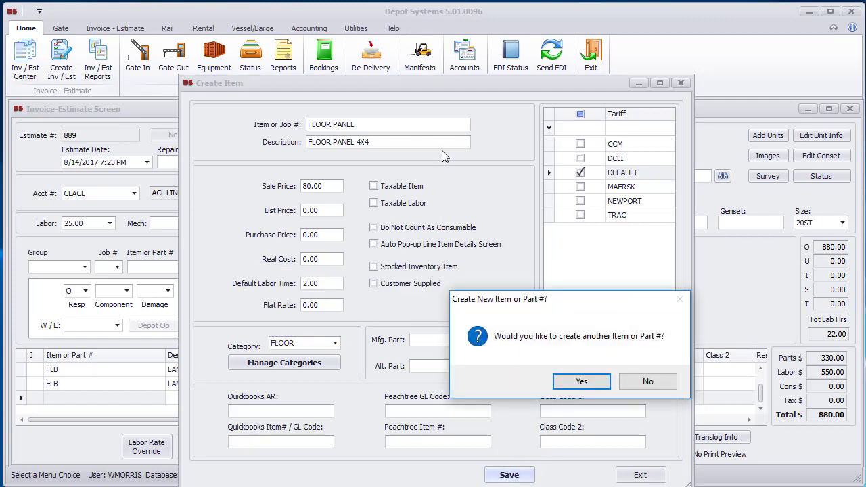
key("Return")
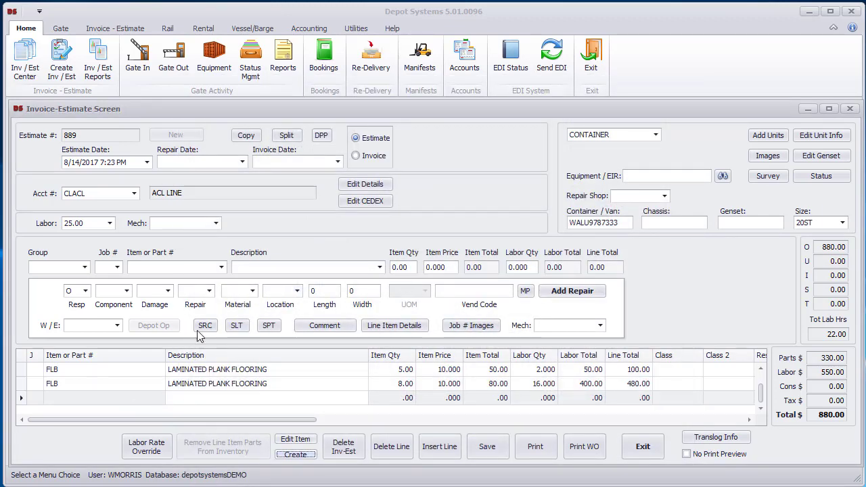
- Enter the part FLOOR PANEL in the new repair entry
left_click(138, 268)
type("FLOOR PANEL")
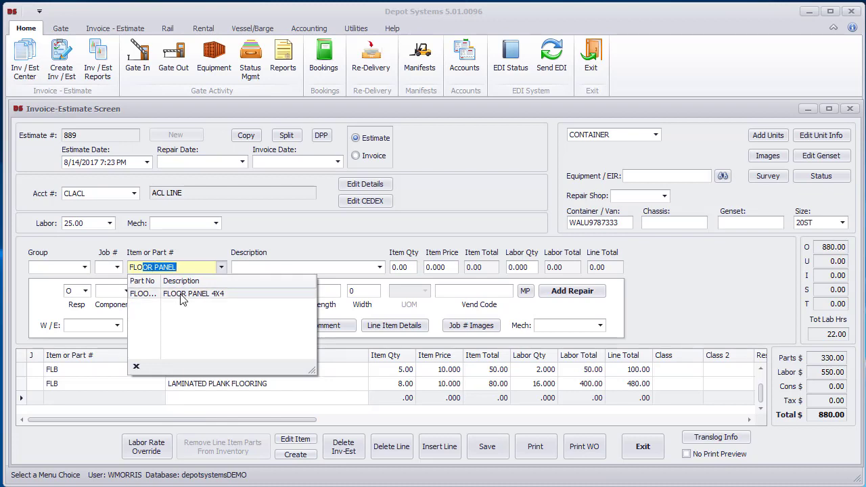
left_click(182, 295)
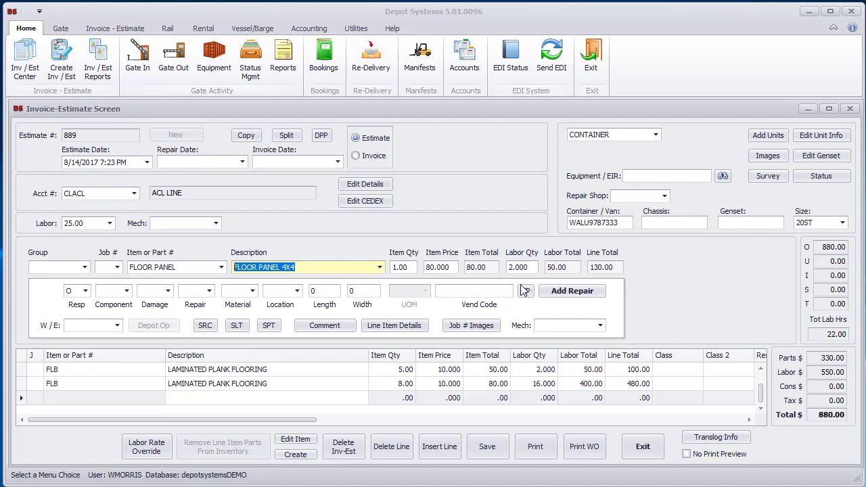
- Choose component code FLB (LAMINATED PLANK FLOORING) for the floor panel repair
left_click(127, 292)
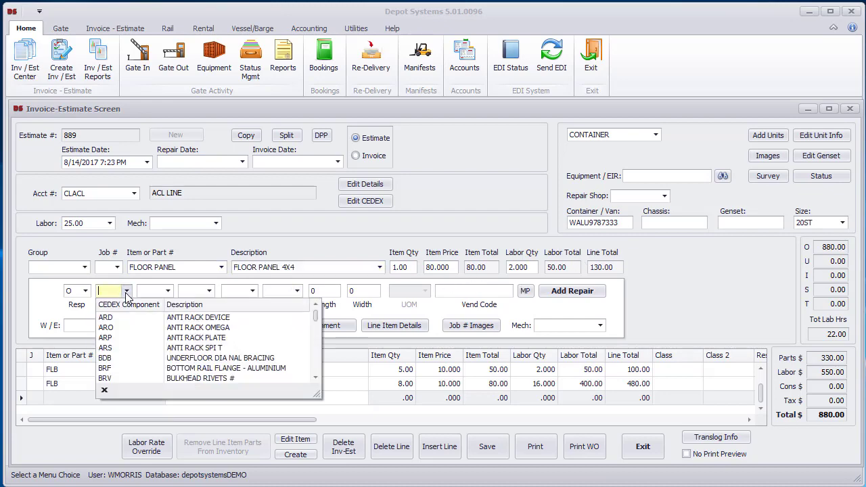
type("FLA")
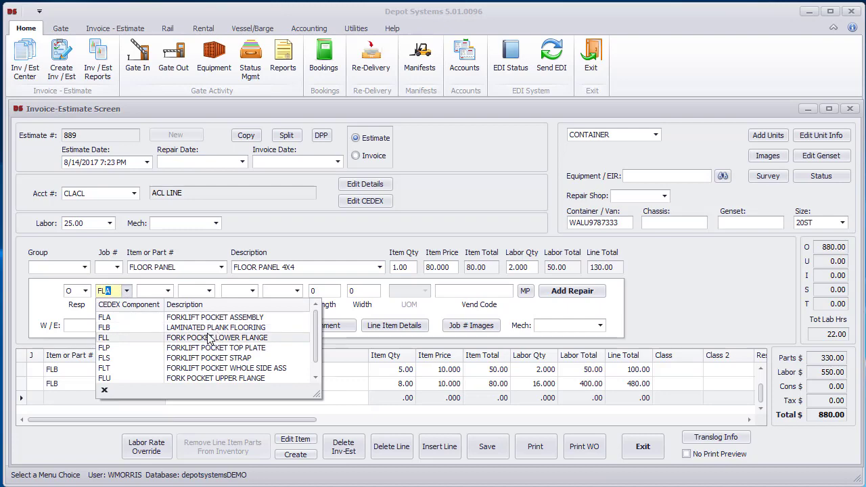
left_click(207, 328)
left_click(127, 293)
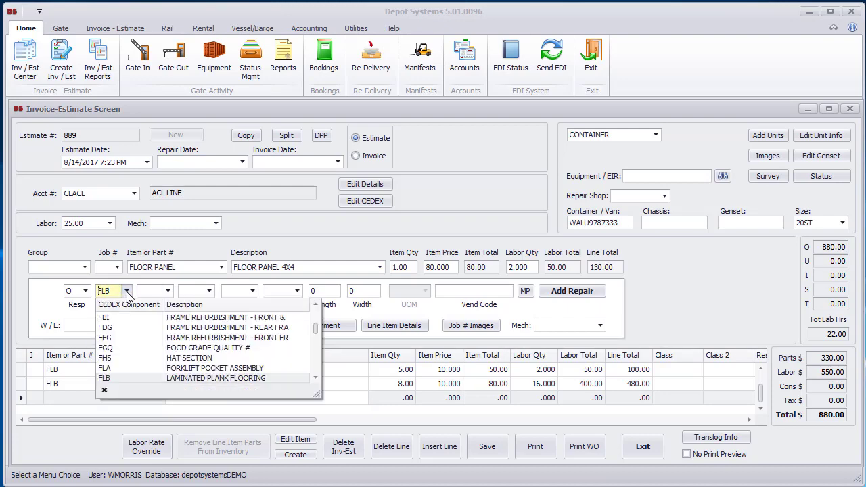
left_click(206, 379)
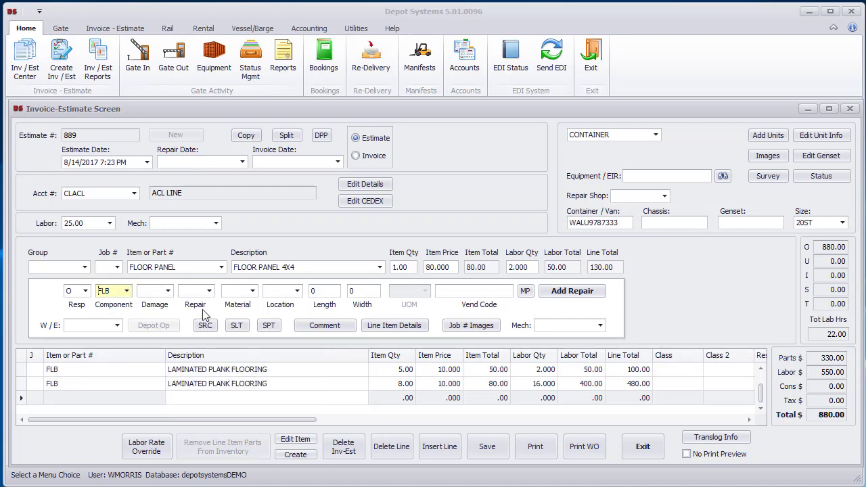
- Choose damage code BR (BROKEN/SPLIT) and repair code RE (RESECURE) for the floor panel repair
left_click(167, 291)
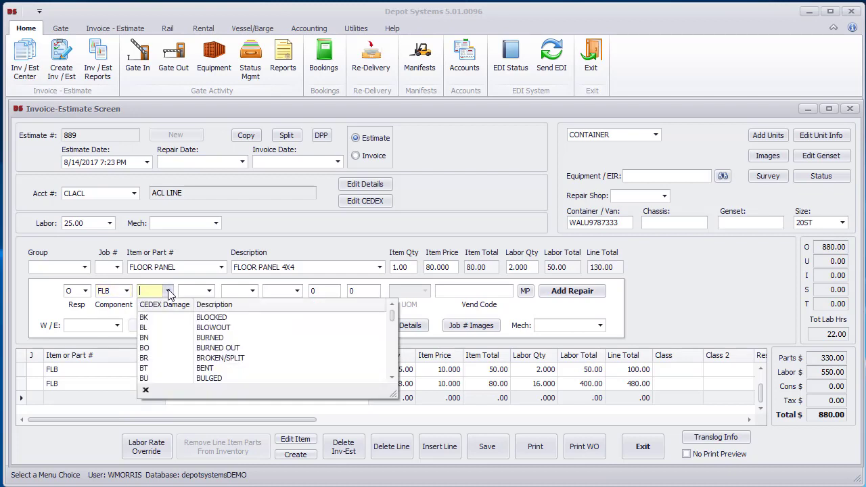
left_click(223, 358)
left_click(209, 291)
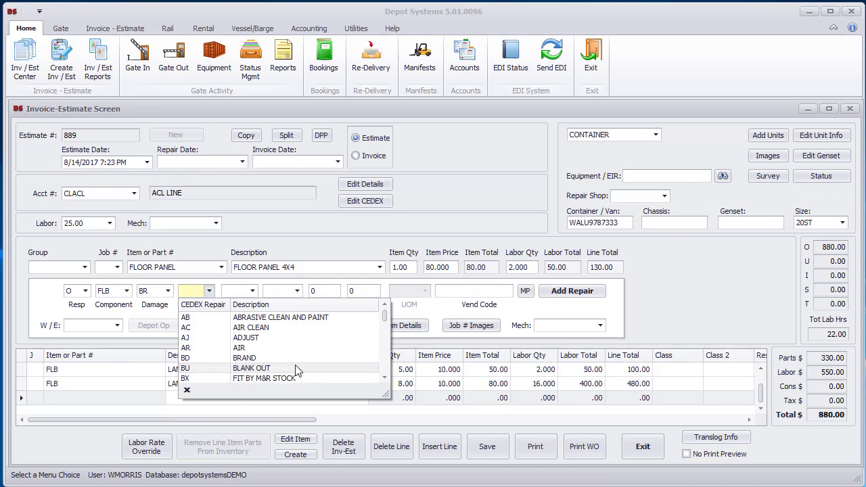
type("RA")
left_click(384, 379)
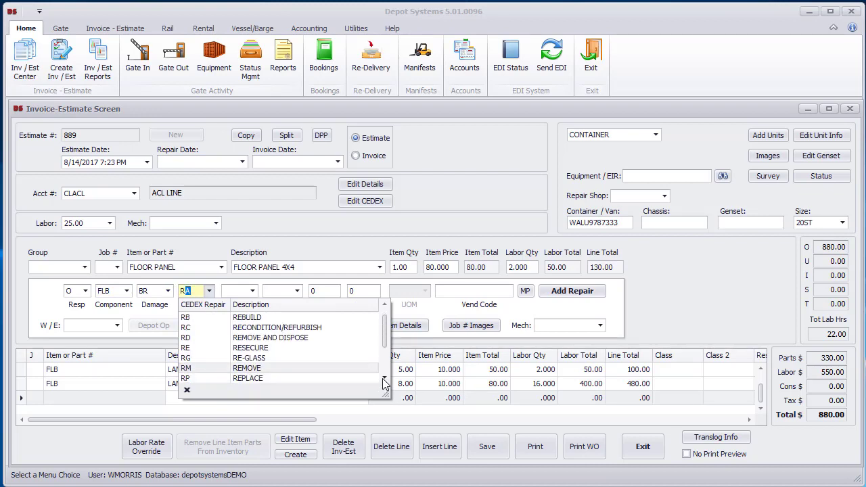
left_click(384, 379)
left_click(384, 379)
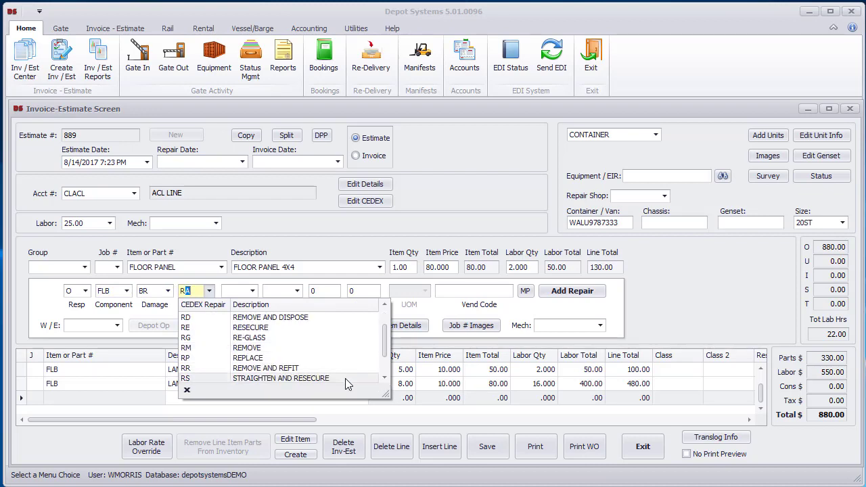
left_click(259, 334)
- Choose material MU and location BL0N for the floor panel repair
left_click(253, 291)
left_click(243, 327)
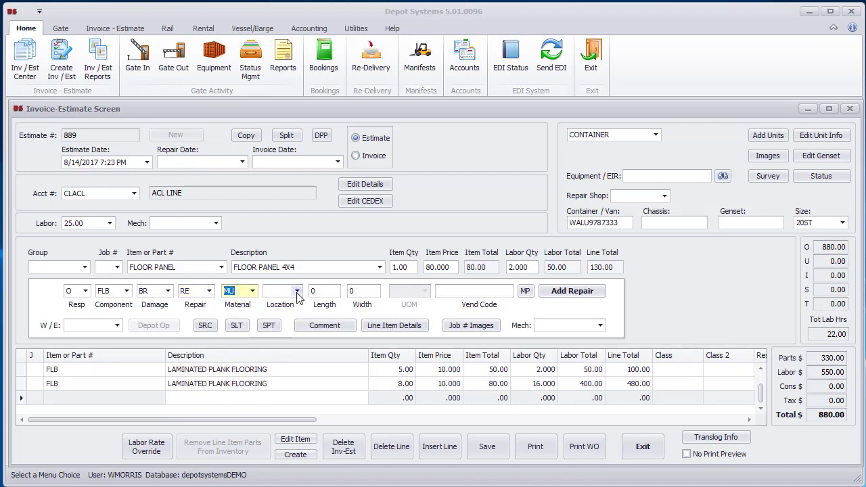
left_click(296, 291)
left_click(304, 325)
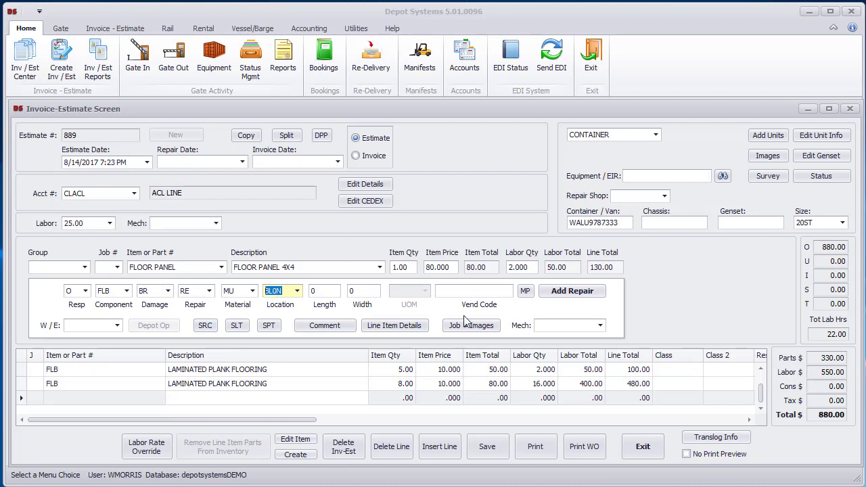
- Store the floor panel's values with SRC, SLT and SPT, and add the repair to the estimate's line items
left_click(205, 326)
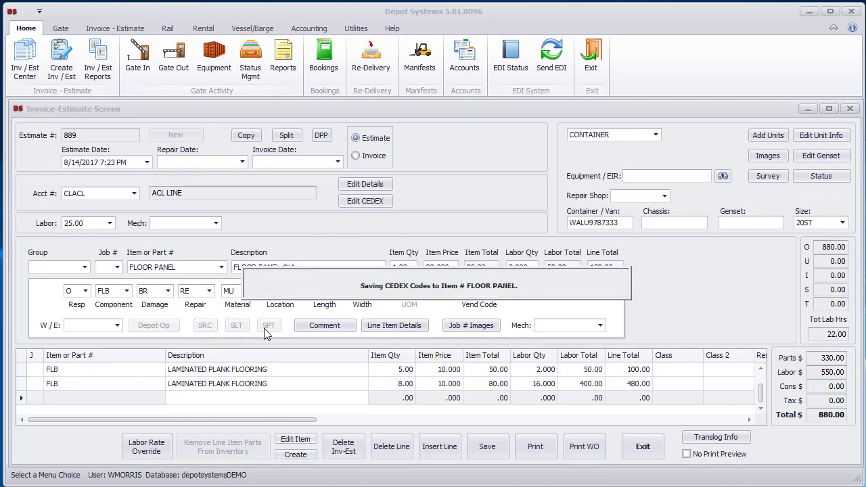
left_click(242, 327)
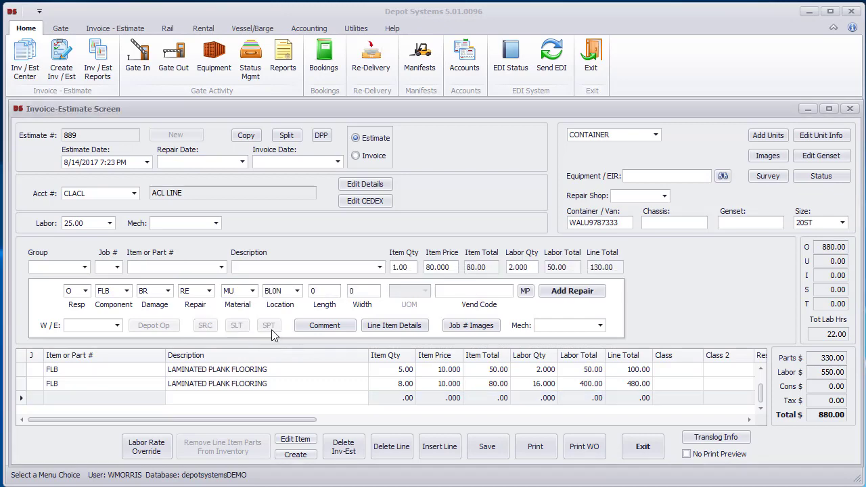
left_click(271, 327)
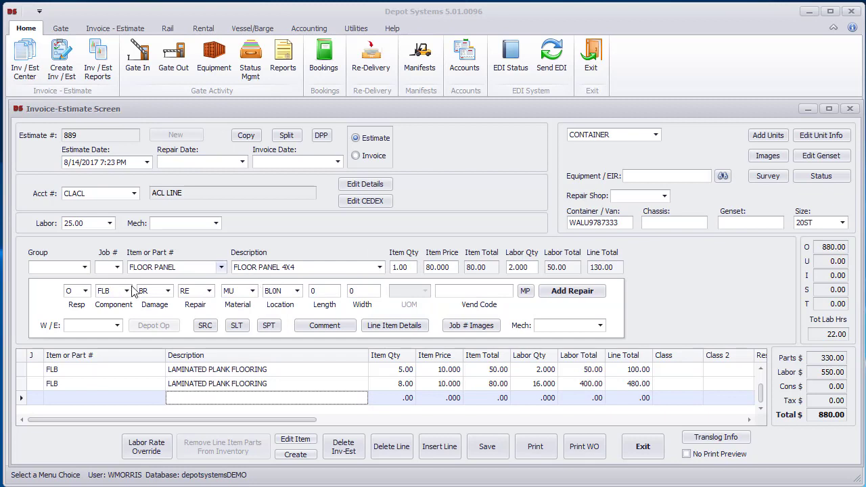
left_click(573, 294)
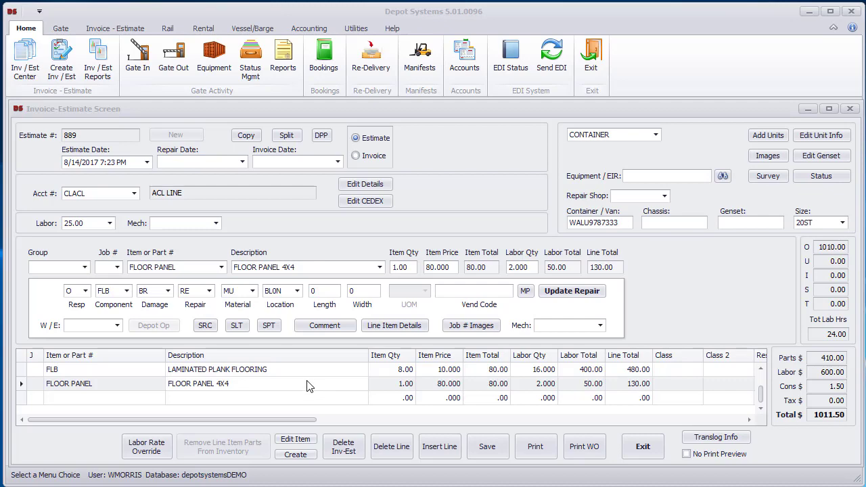
- Start a new item numbered WASH OUT with the description WASH OUT and a flat rate of 45
left_click(297, 456)
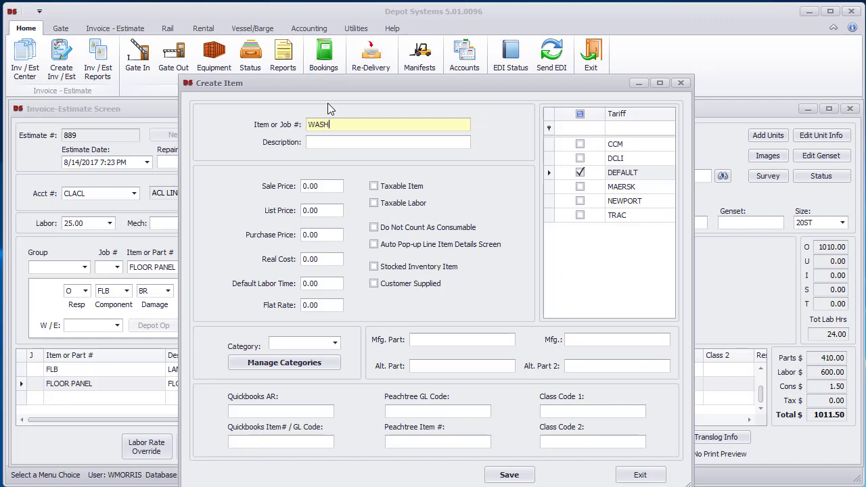
type("WASH OUT")
key("Tab")
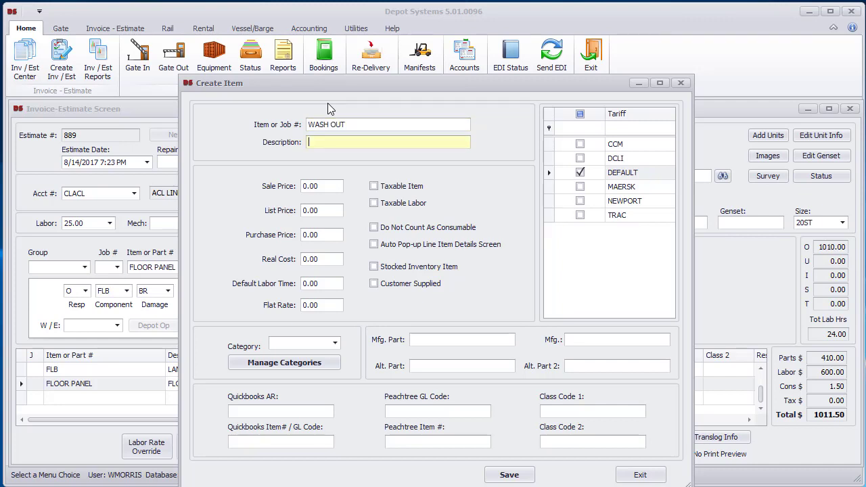
type("WASH OUT")
left_click(318, 306)
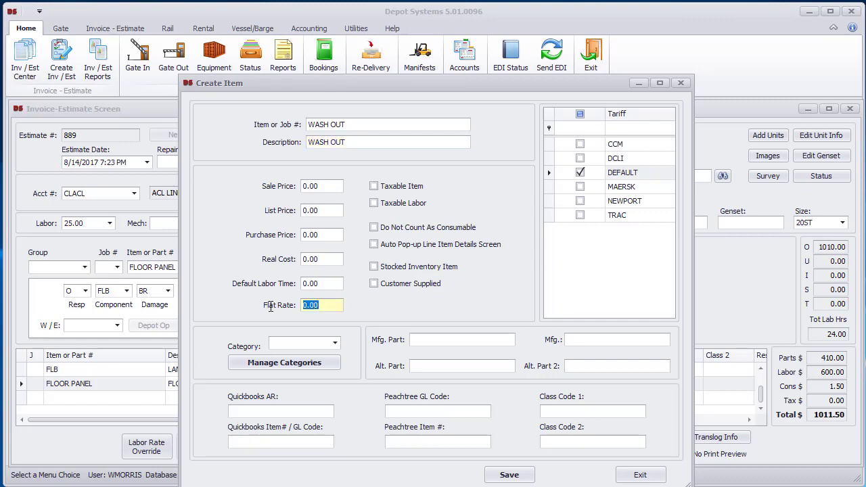
type("45")
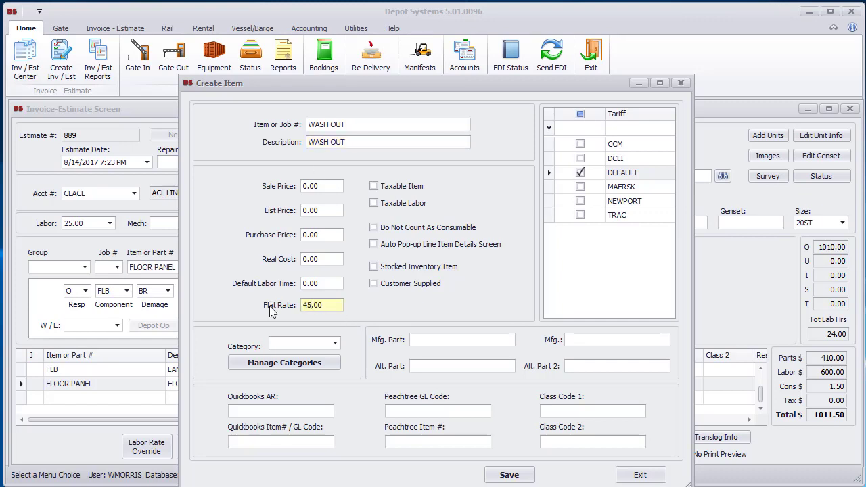
- Assign the WASH OUT item to category JOBCO and save it, declining to create another item
left_click(336, 344)
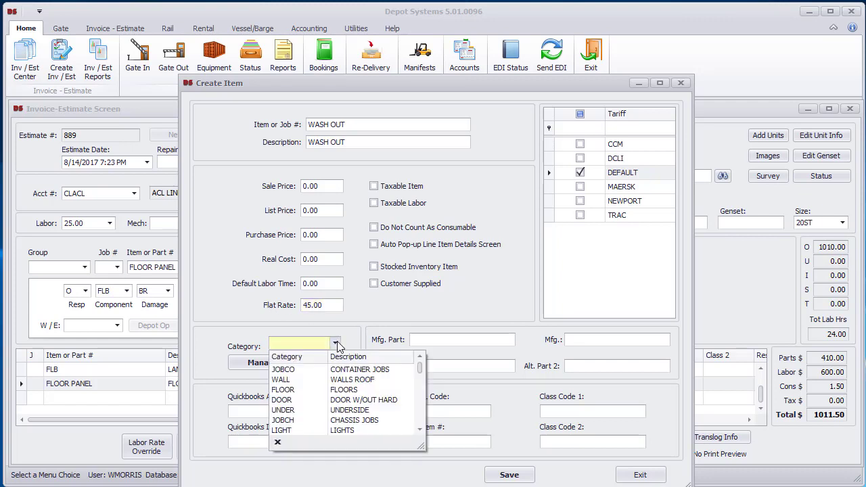
left_click(352, 369)
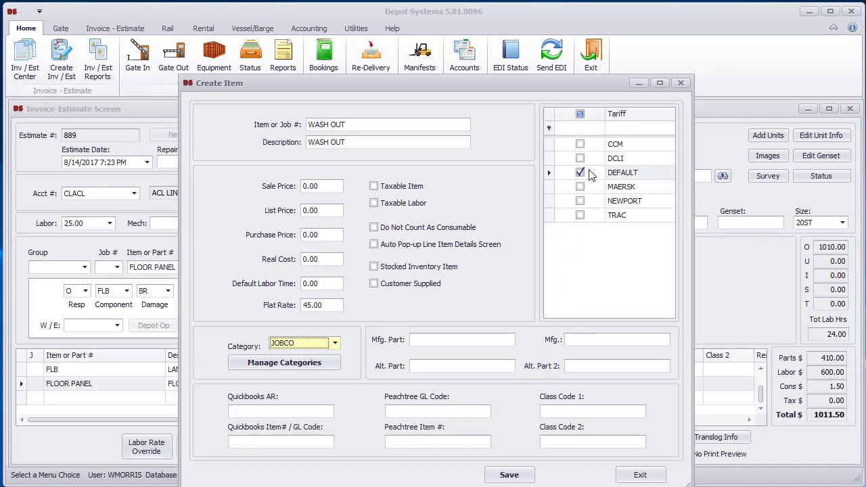
left_click(507, 474)
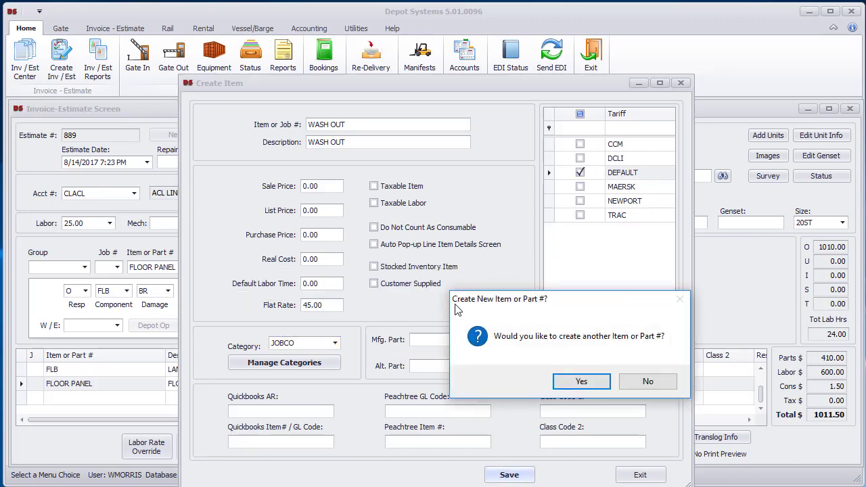
left_click(647, 382)
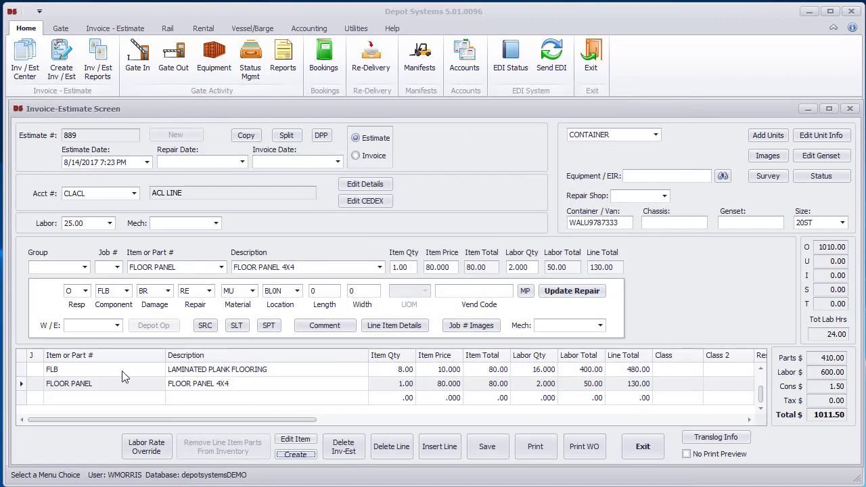
- Enter WASH OUT on the blank line after the floor panel, with a labor quantity of 1
left_click(264, 403)
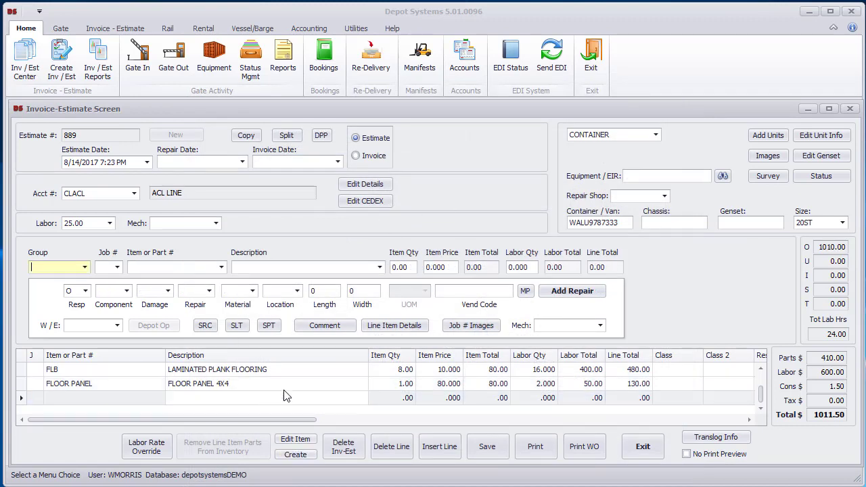
left_click(190, 267)
type("wash")
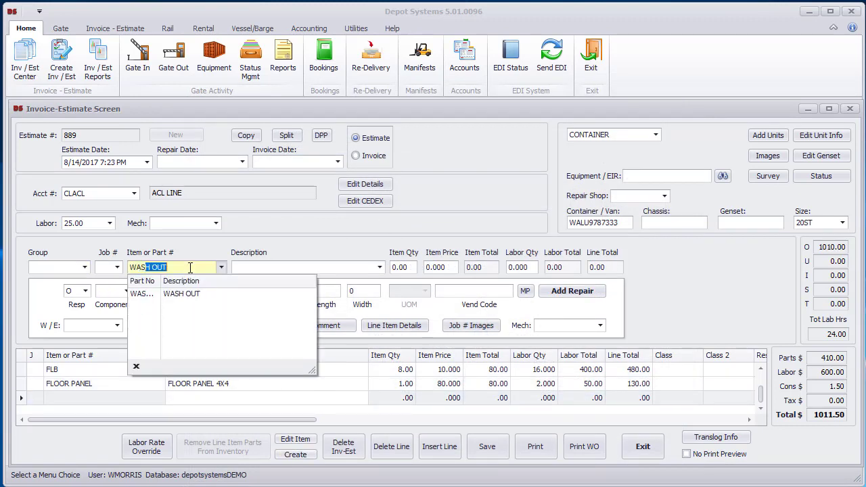
left_click(223, 290)
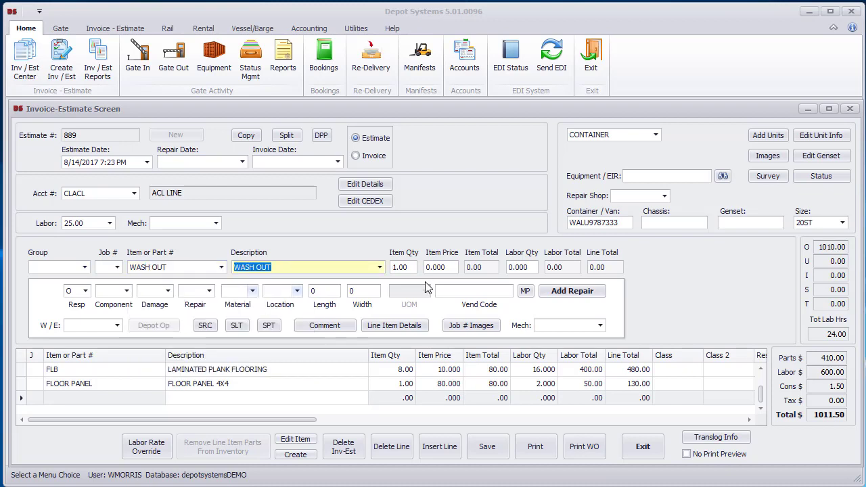
left_click(521, 267)
type("1")
key("Tab")
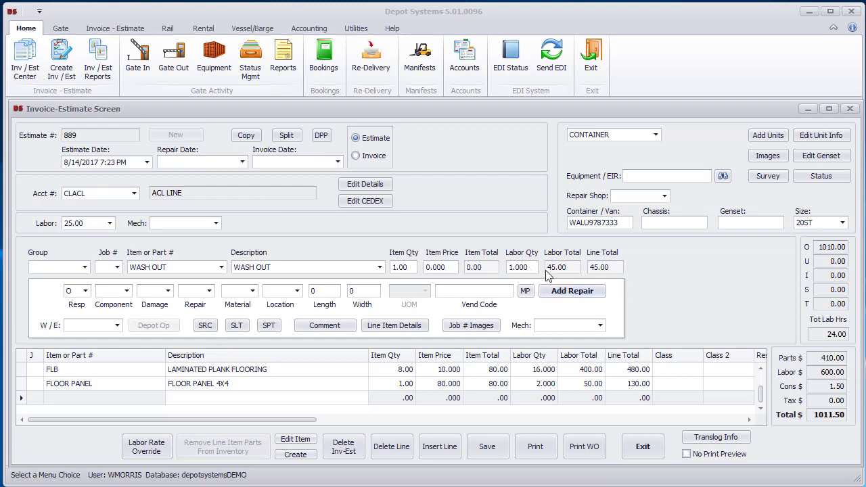
- Choose component code IFT (INTERIOR REFURBISHMENT - FRONT) and damage code DY (DIRTY) for the wash out
left_click(127, 292)
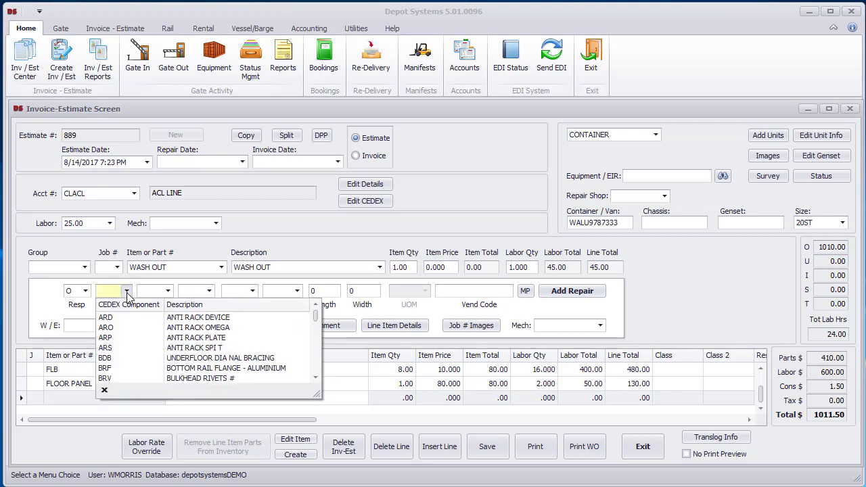
type("ICU")
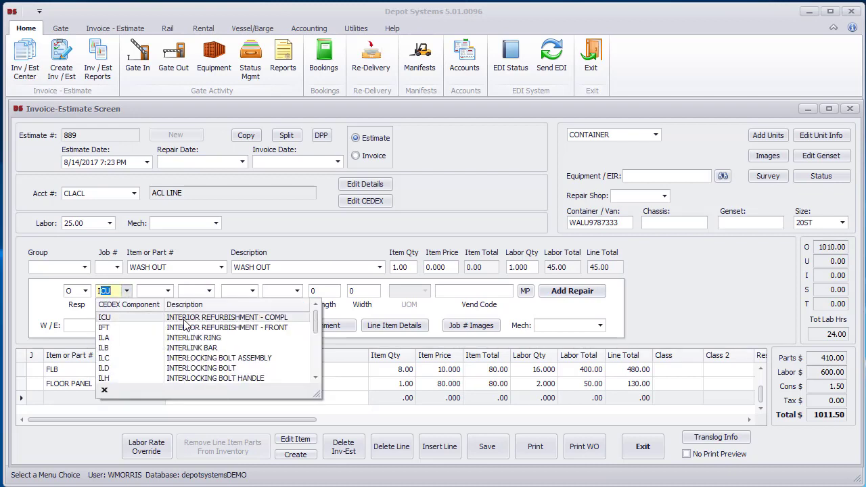
left_click(273, 329)
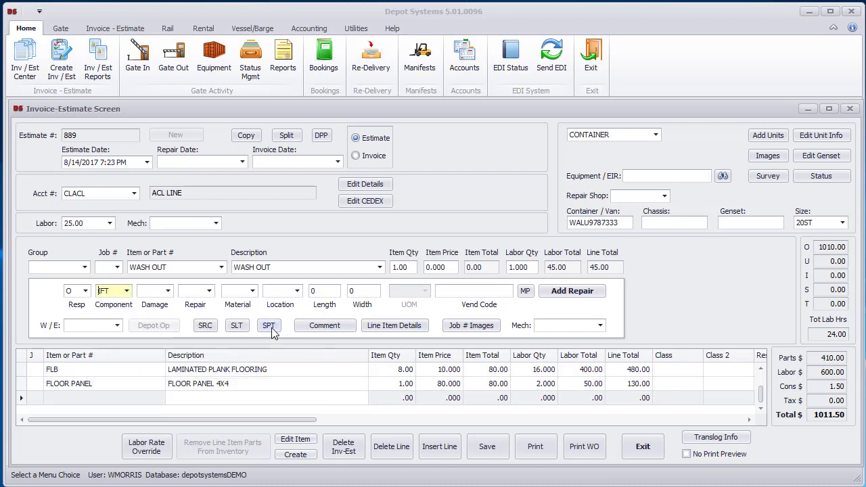
left_click(169, 291)
type("DB")
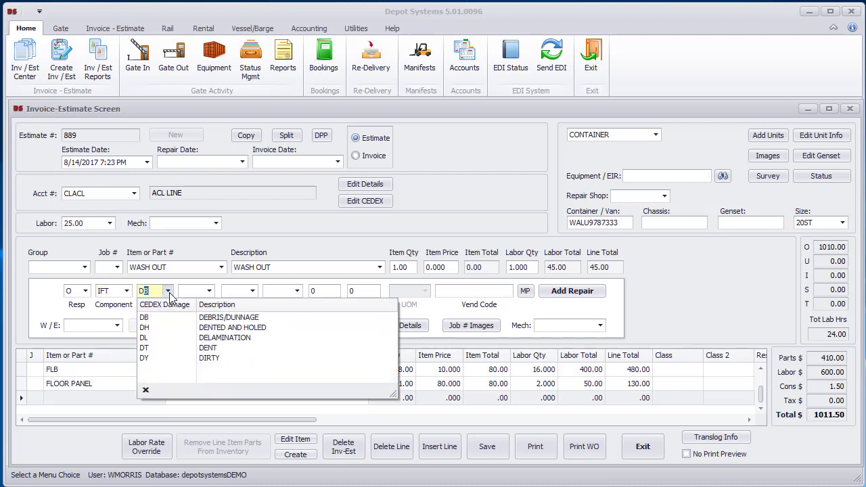
left_click(215, 358)
- Choose repair code WW, material MU and location INNN for the wash out
left_click(211, 291)
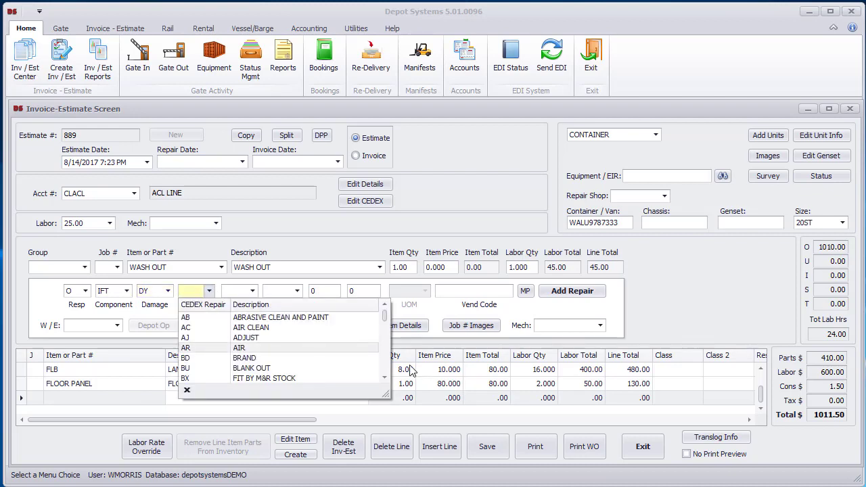
type("WW")
left_click(259, 337)
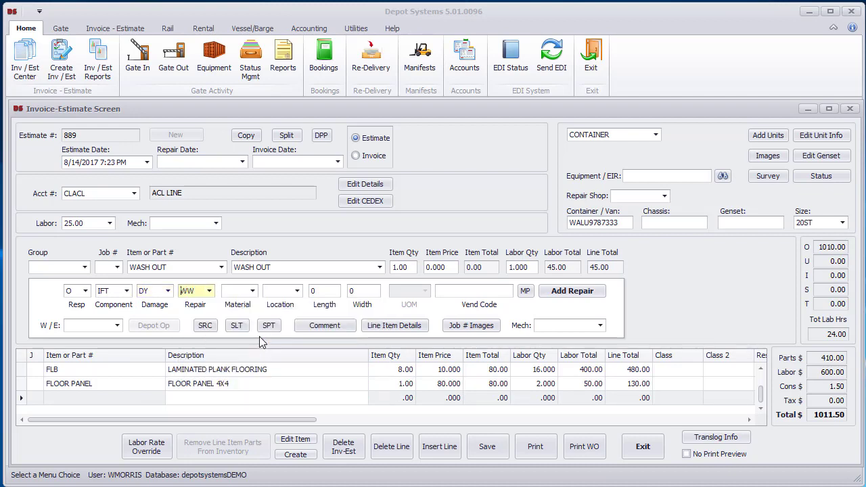
left_click(252, 292)
left_click(242, 329)
left_click(296, 291)
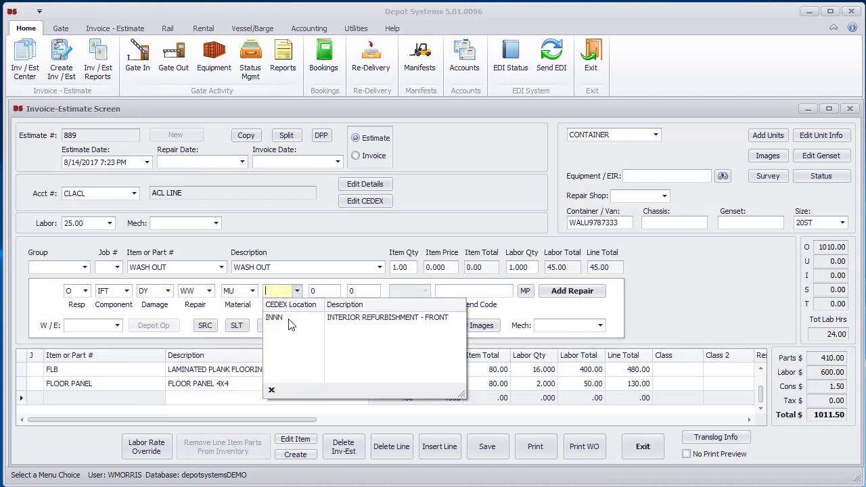
left_click(288, 320)
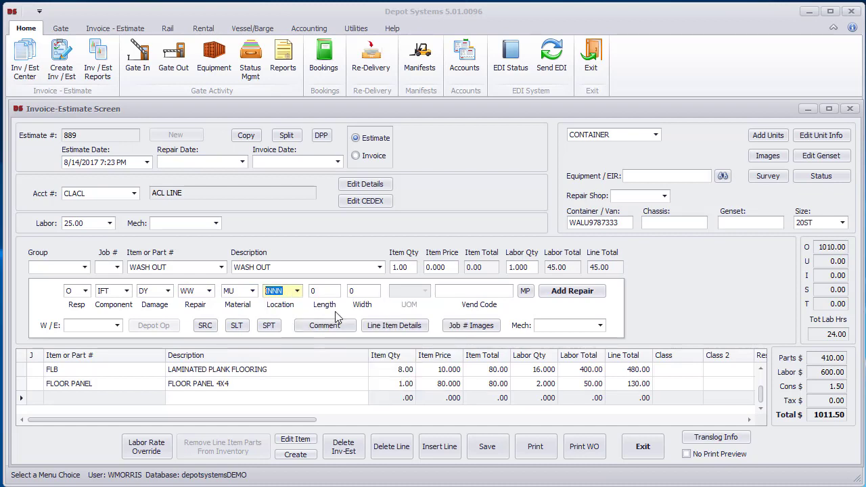
- Add the wash out repair with its CEDEX codes stored to the item, and save and close the estimate
left_click(199, 333)
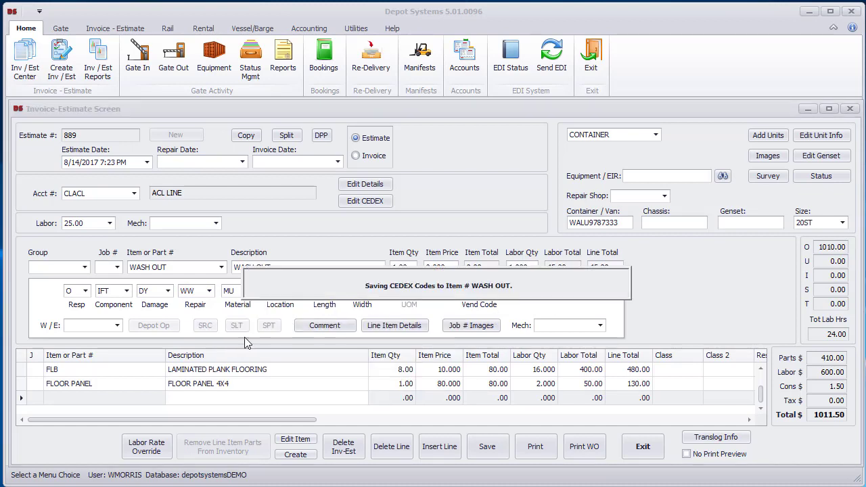
left_click(555, 293)
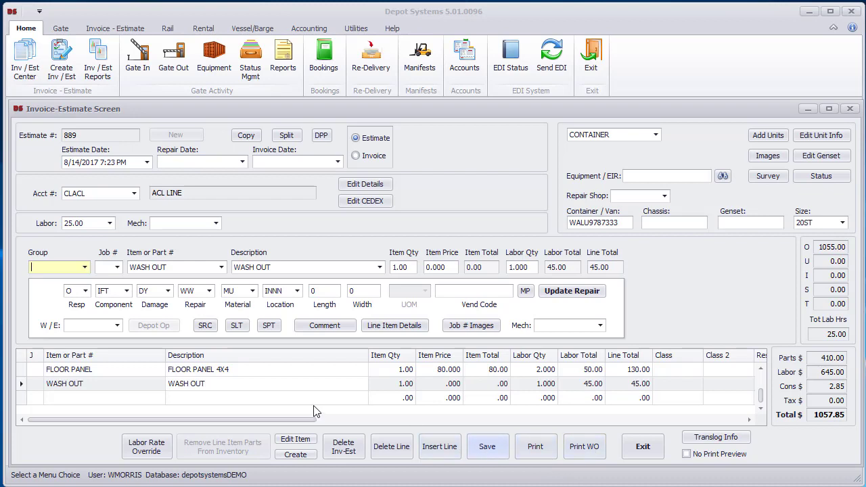
left_click(485, 449)
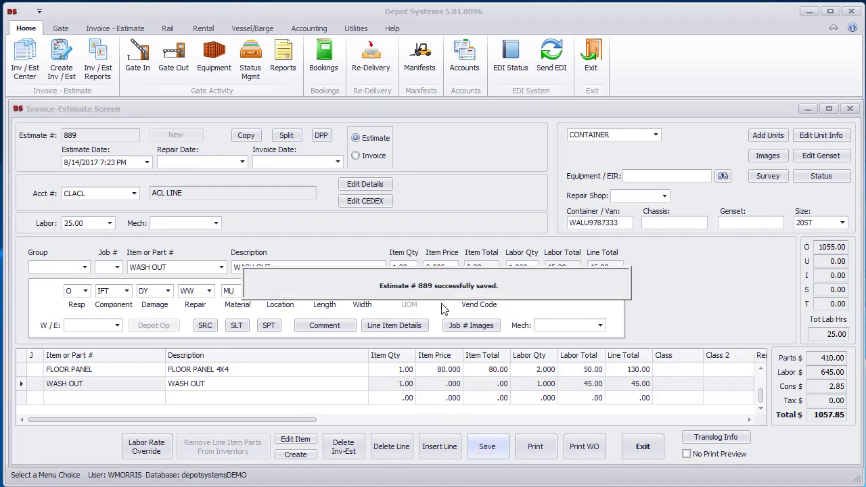
left_click(648, 454)
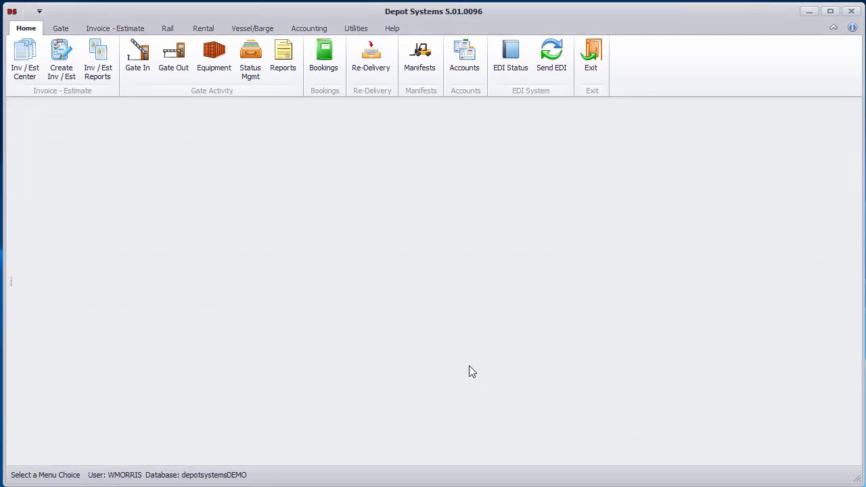
- Open the Invoice-Estimate Center and reopen the CLACL estimate dated 8/14/2017
left_click(27, 68)
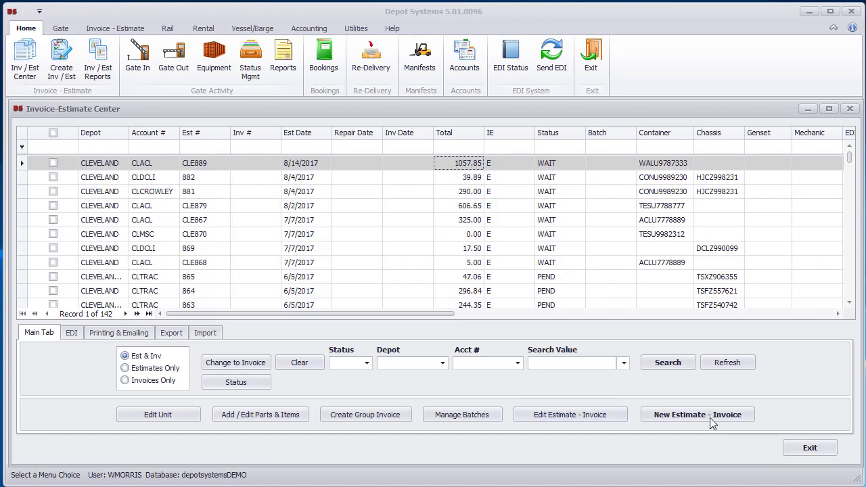
left_click(298, 167)
double_click(298, 168)
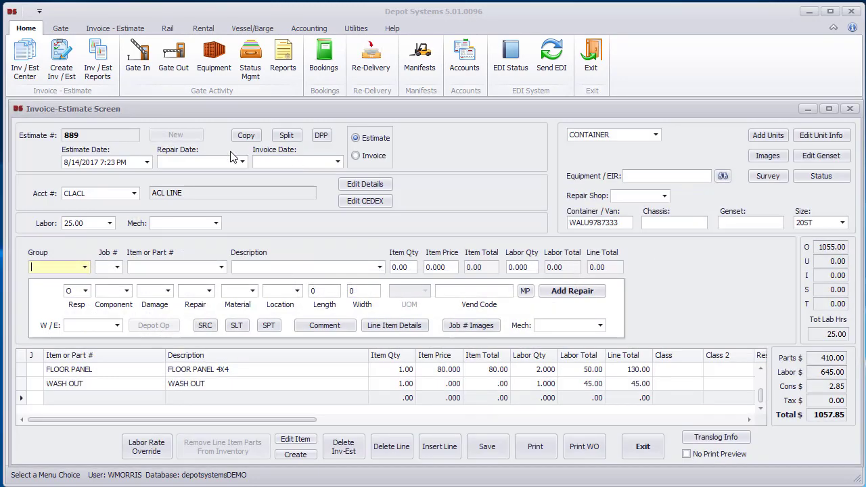
- Close the reopened estimate with its changes saved, and return to the Invoice-Estimate Center
left_click(643, 450)
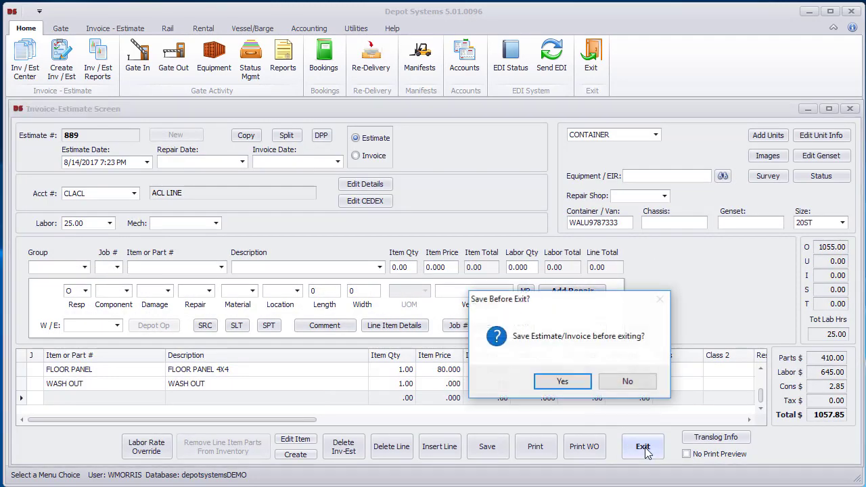
left_click(562, 382)
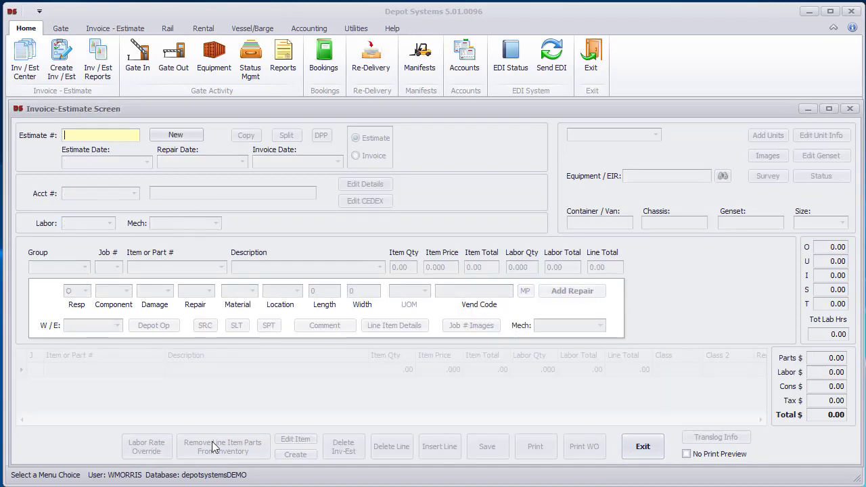
left_click(647, 443)
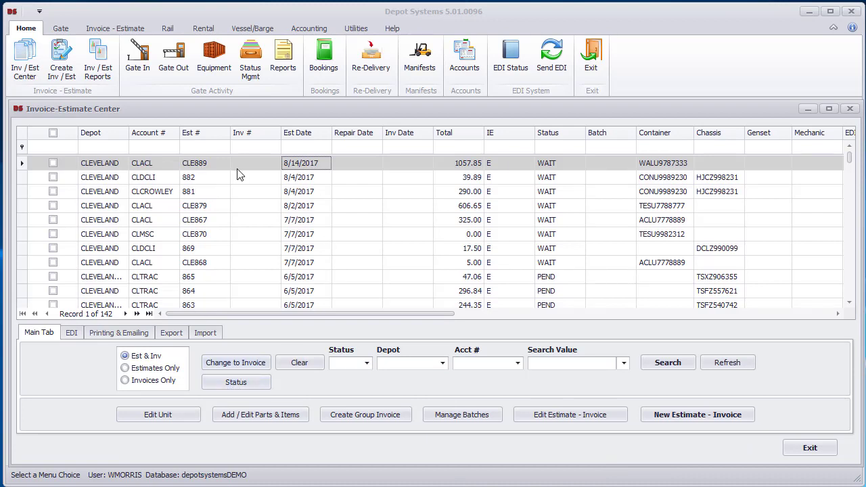
- Preview the printed estimate, check its repair line items and totals, and return to the center's main options
left_click(117, 335)
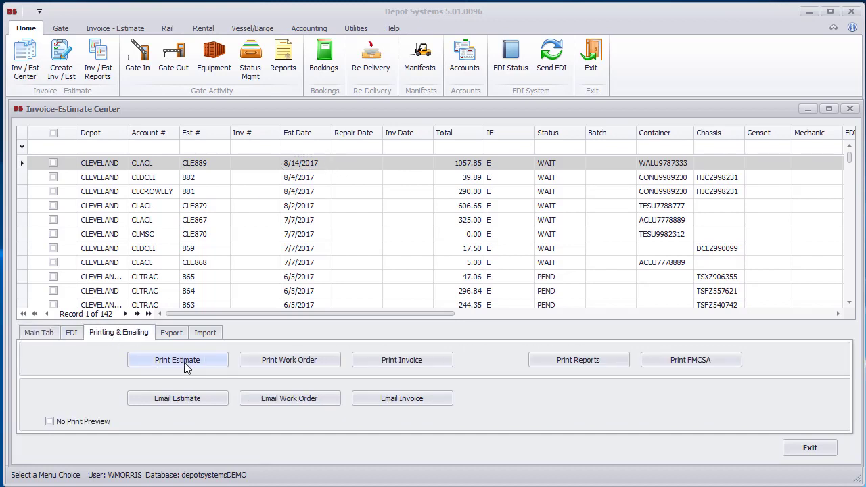
left_click(163, 361)
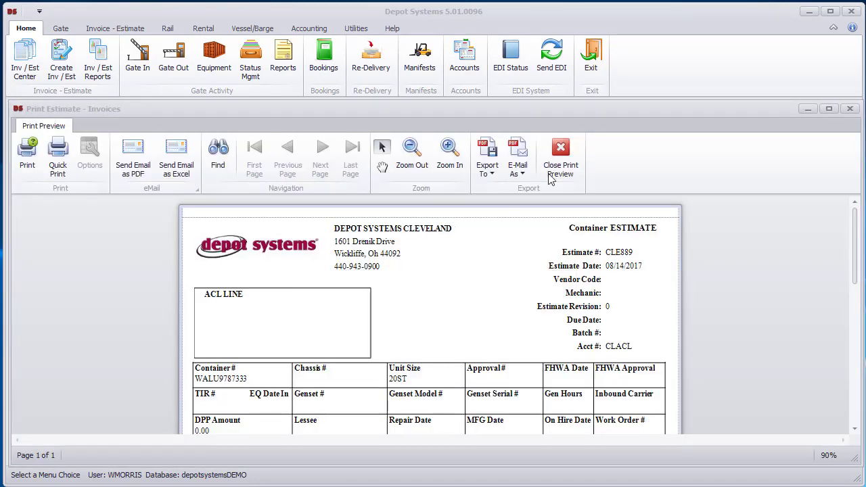
left_click(855, 415)
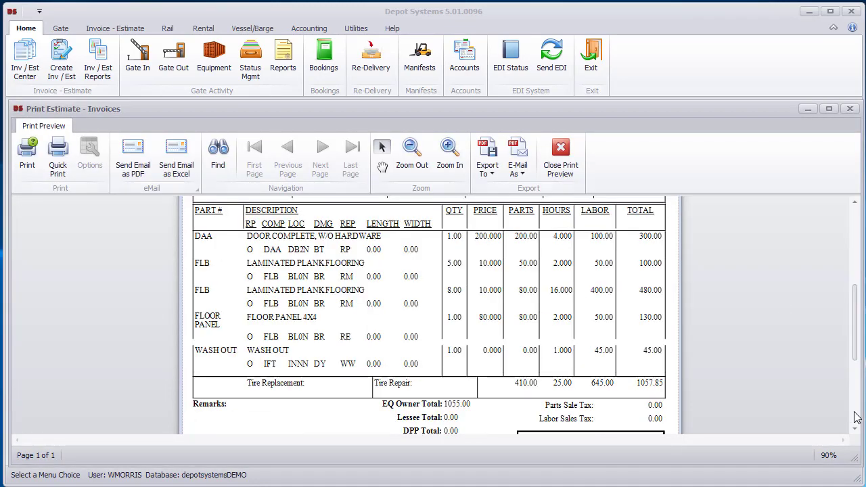
left_click(560, 157)
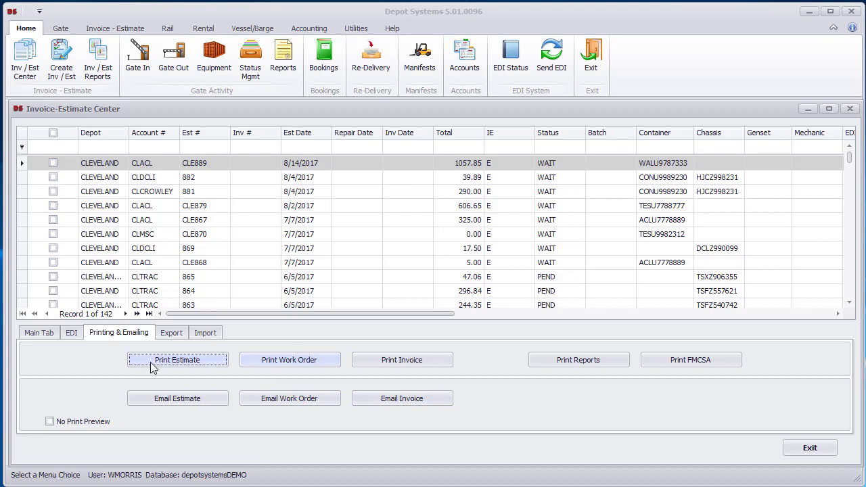
left_click(41, 335)
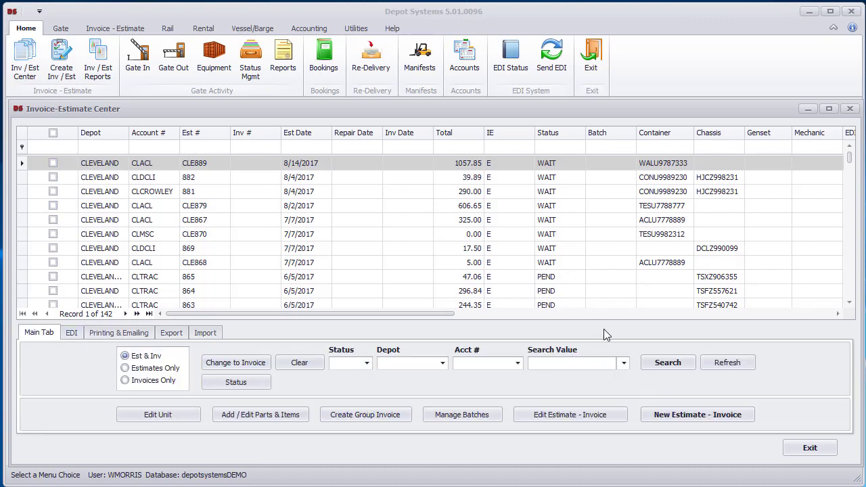